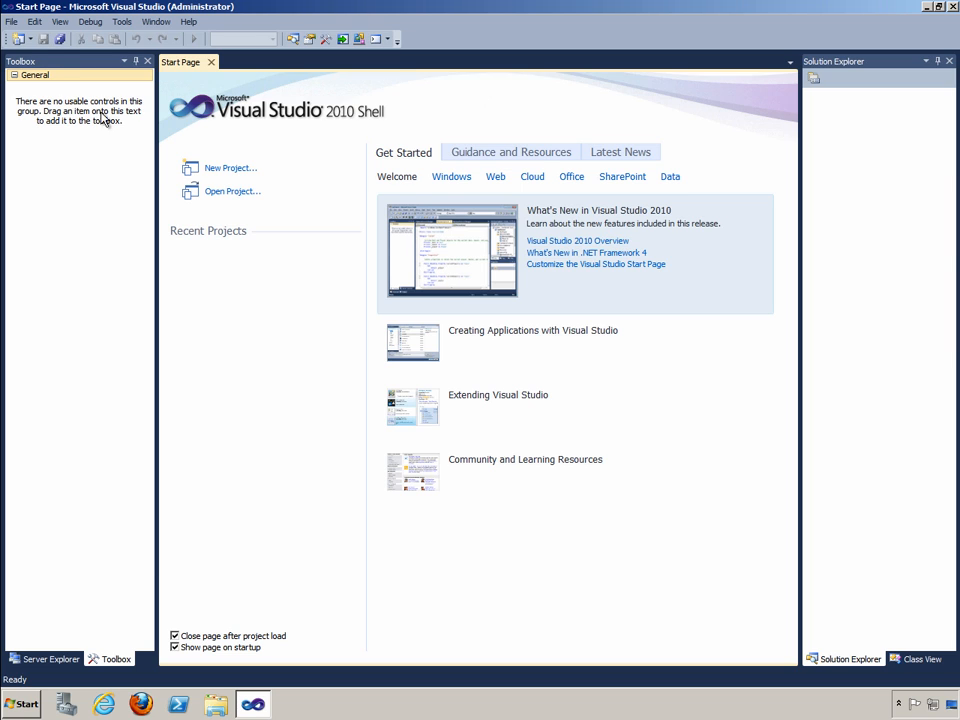
Create a new Integration Services Project named "Export Products to Excel"
left_click(12, 22)
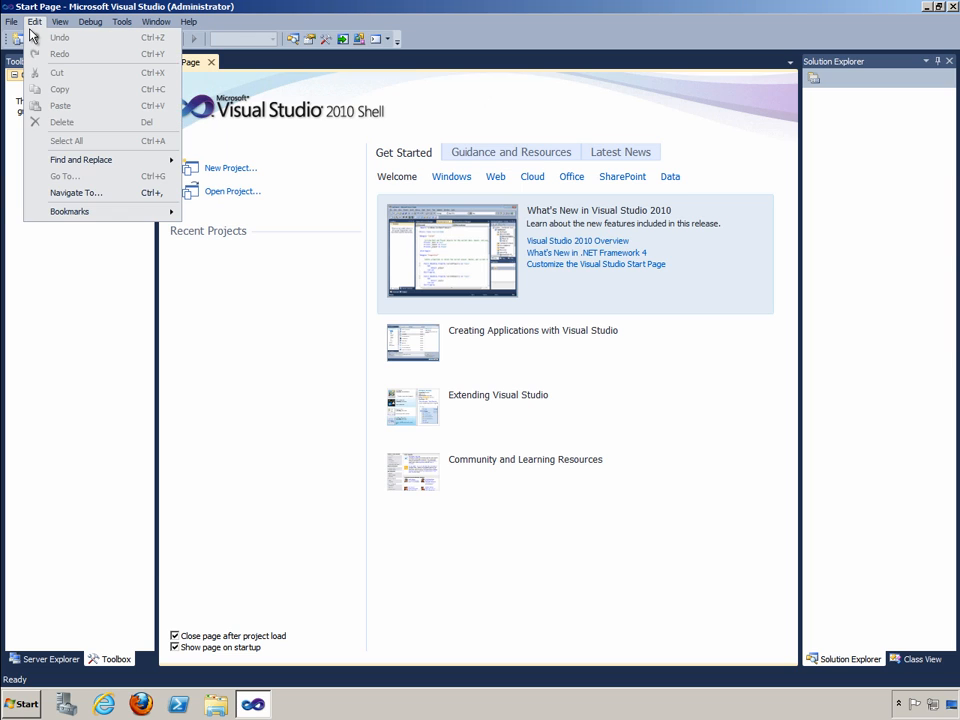
left_click(34, 22)
left_click(12, 22)
mouse_move(86, 40)
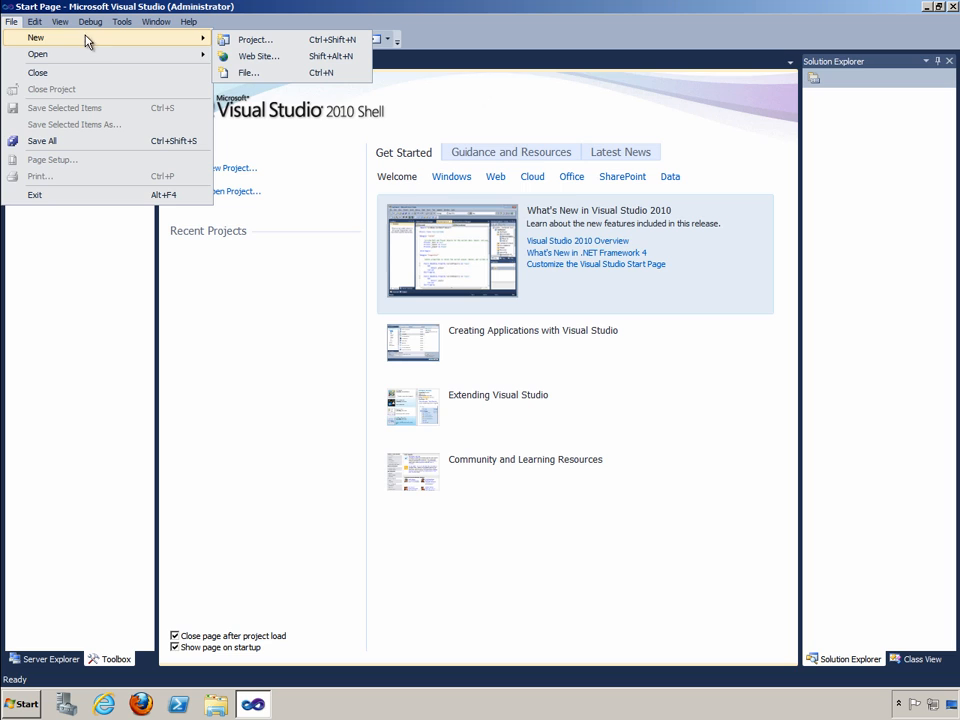
left_click(222, 42)
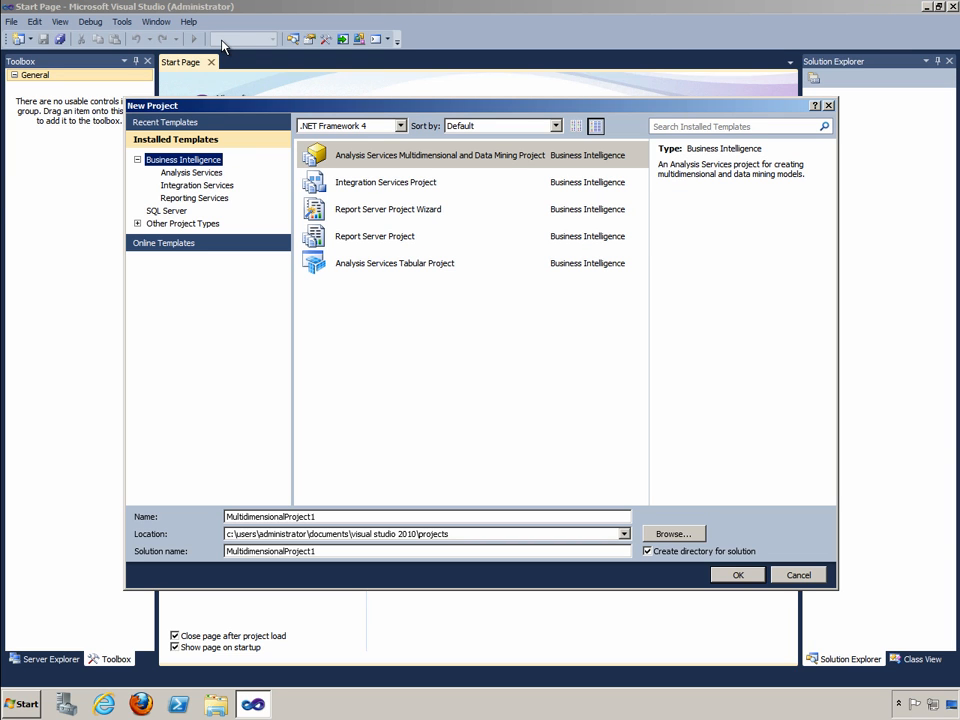
left_click(390, 186)
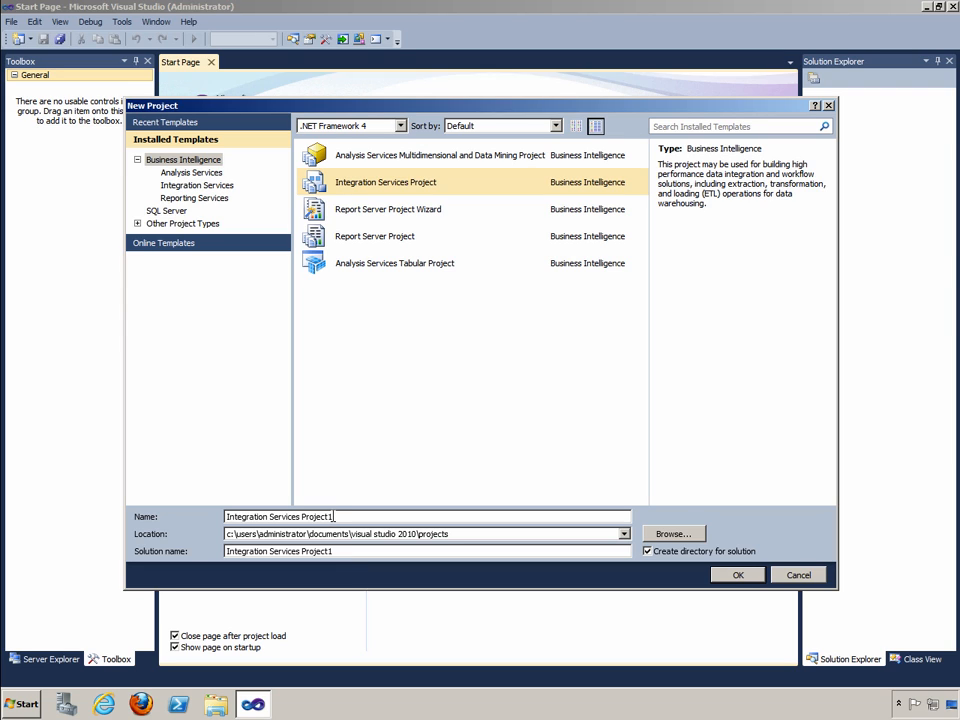
left_click_drag(341, 517, 210, 517)
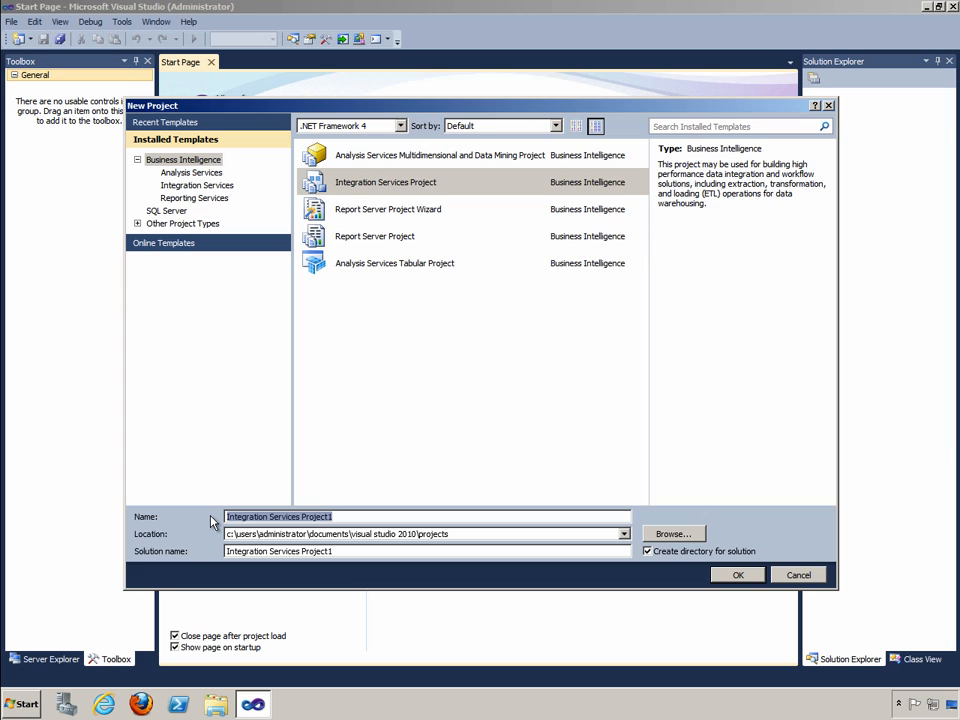
type("Export ")
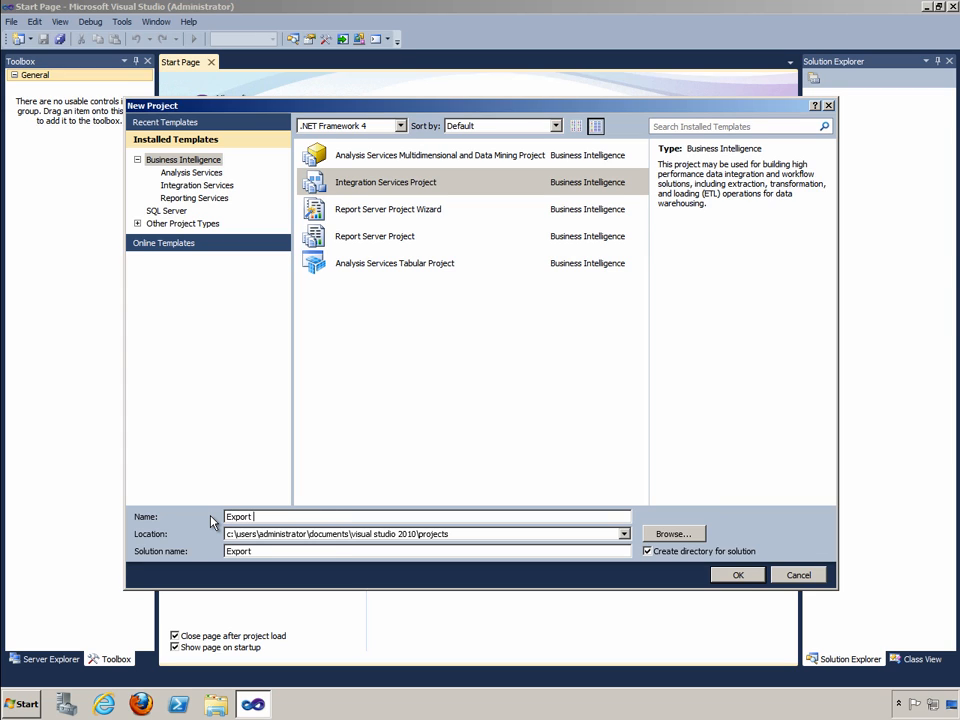
type("Products to Excel")
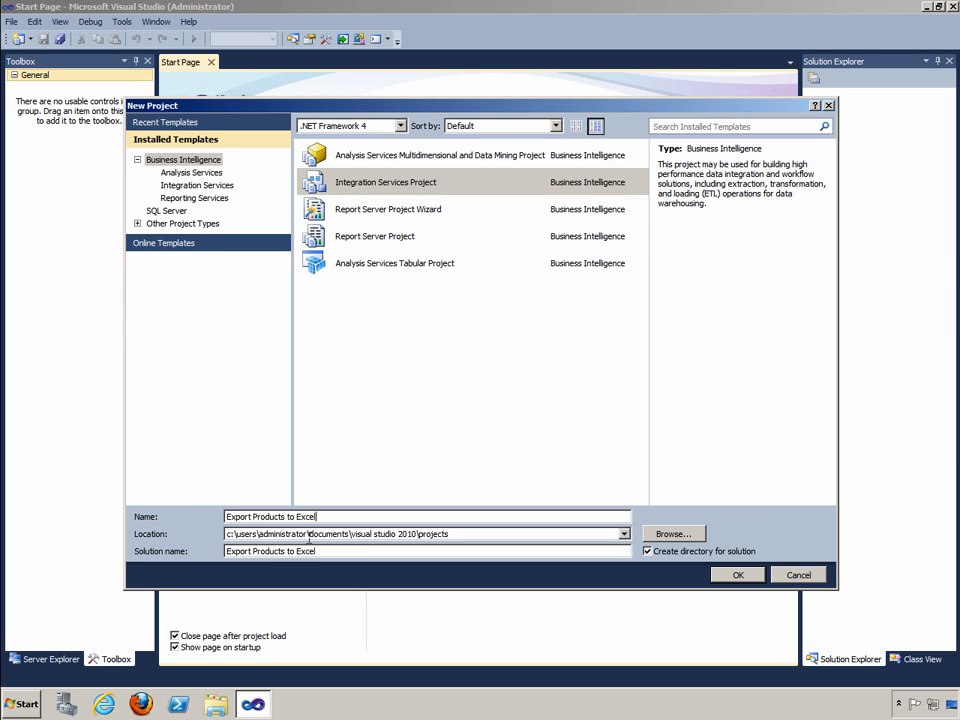
left_click(733, 577)
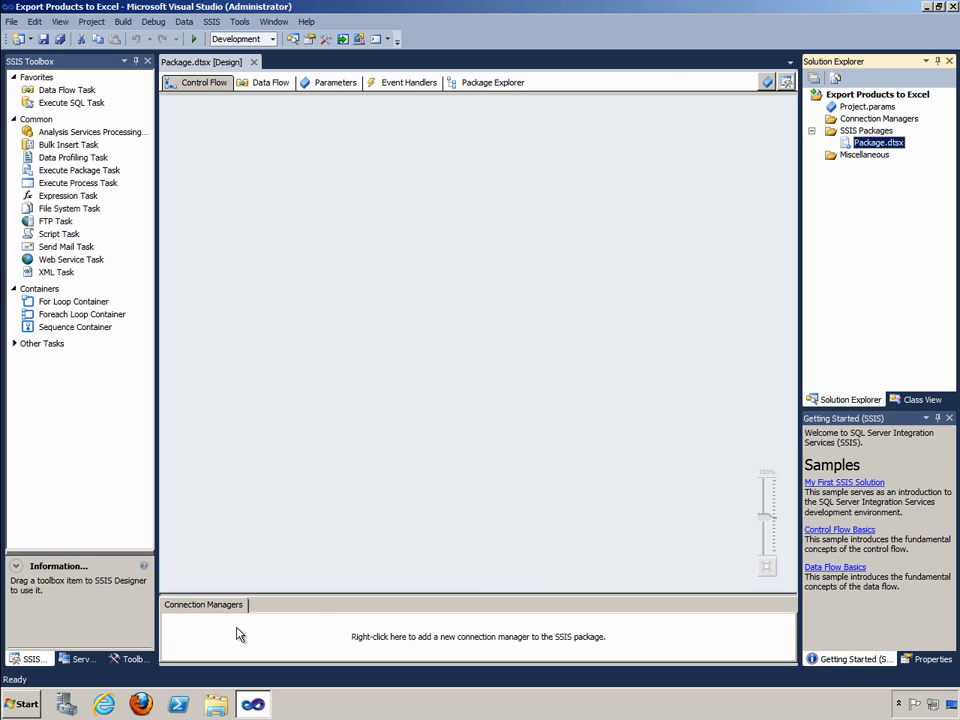
Add a new connection manager of type OLEDB to the package
right_click(311, 630)
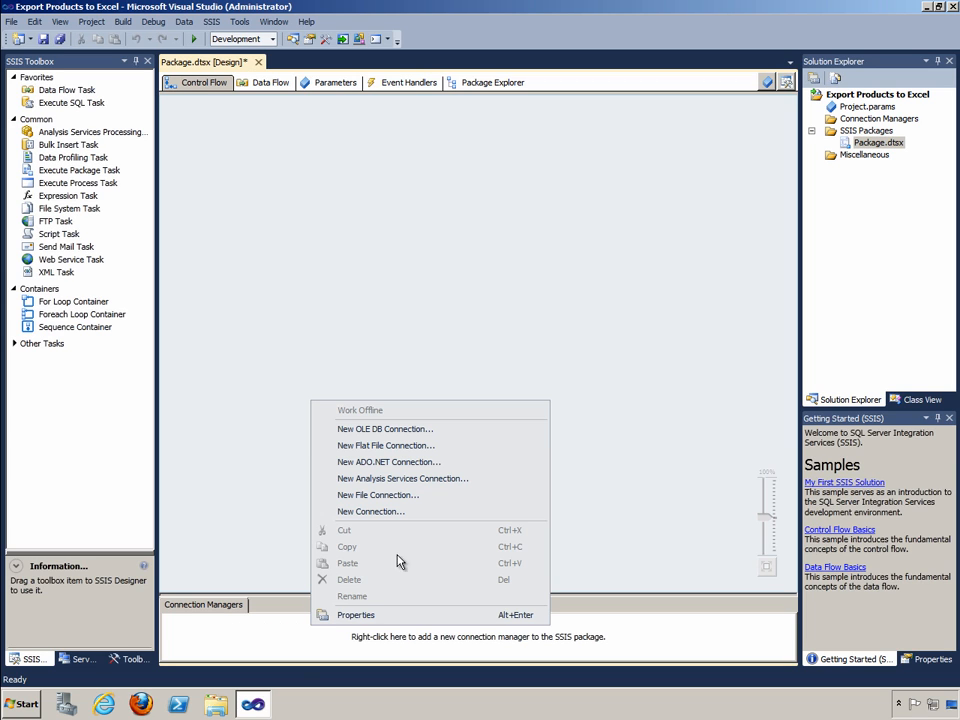
left_click(403, 511)
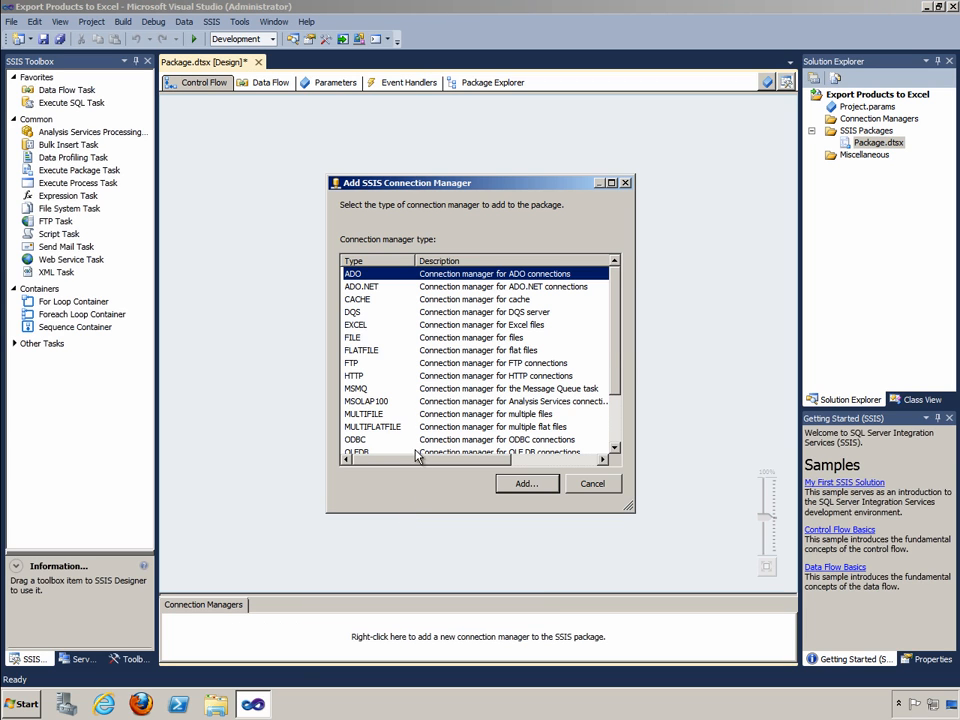
left_click(375, 335)
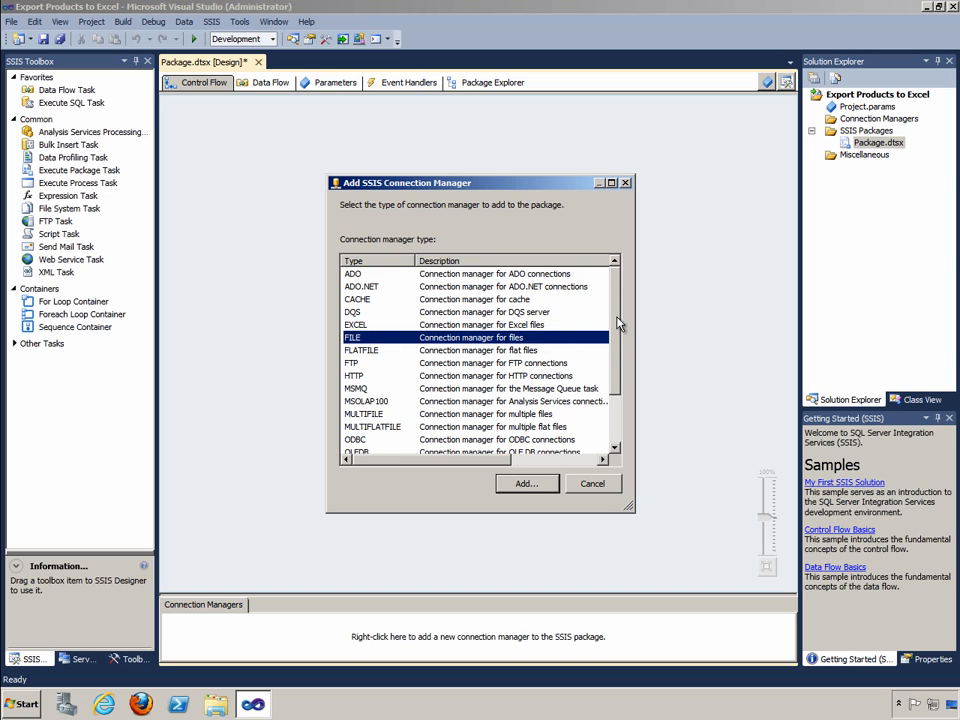
scroll(400, 400, "down", 1)
left_click(408, 427)
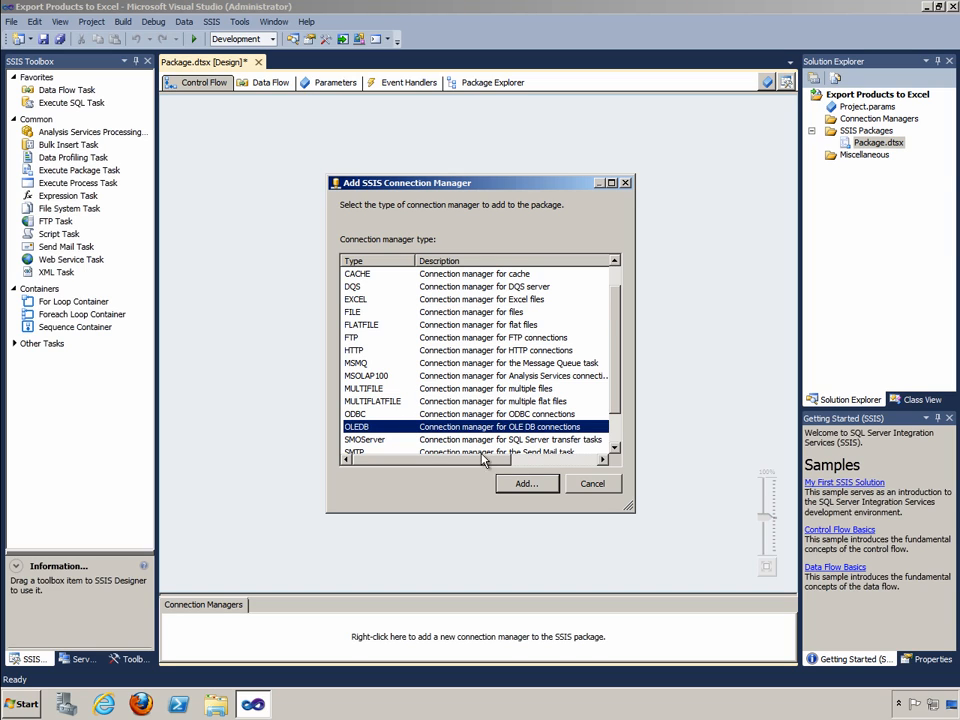
left_click(543, 490)
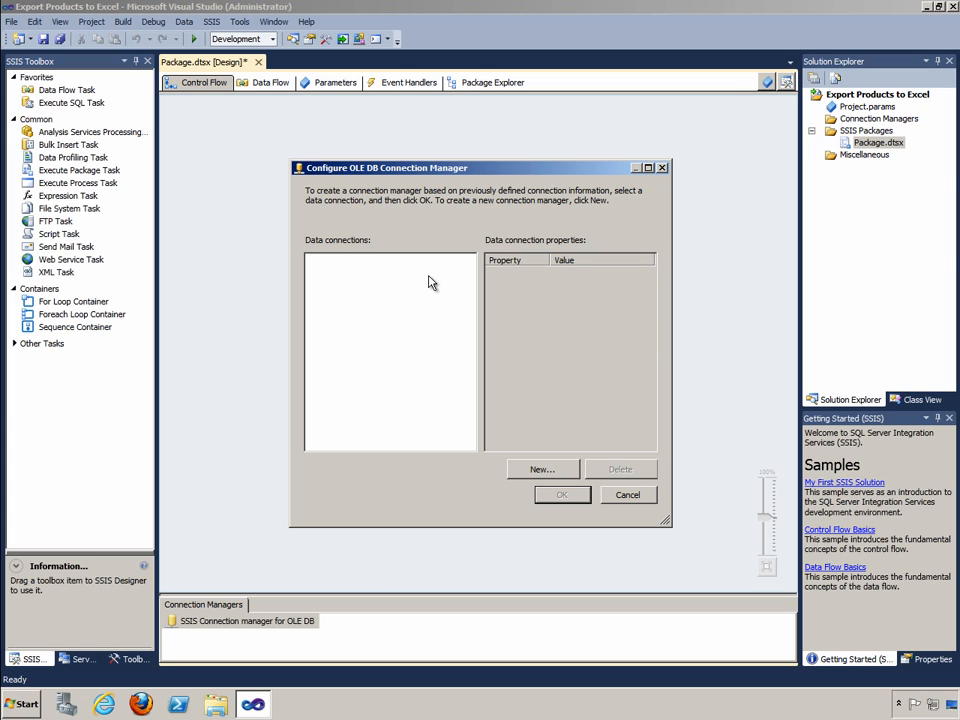
Define a new data connection to the AdventureWorks2012 database on SERVER1 and use it for the OLE DB connection manager
left_click(540, 470)
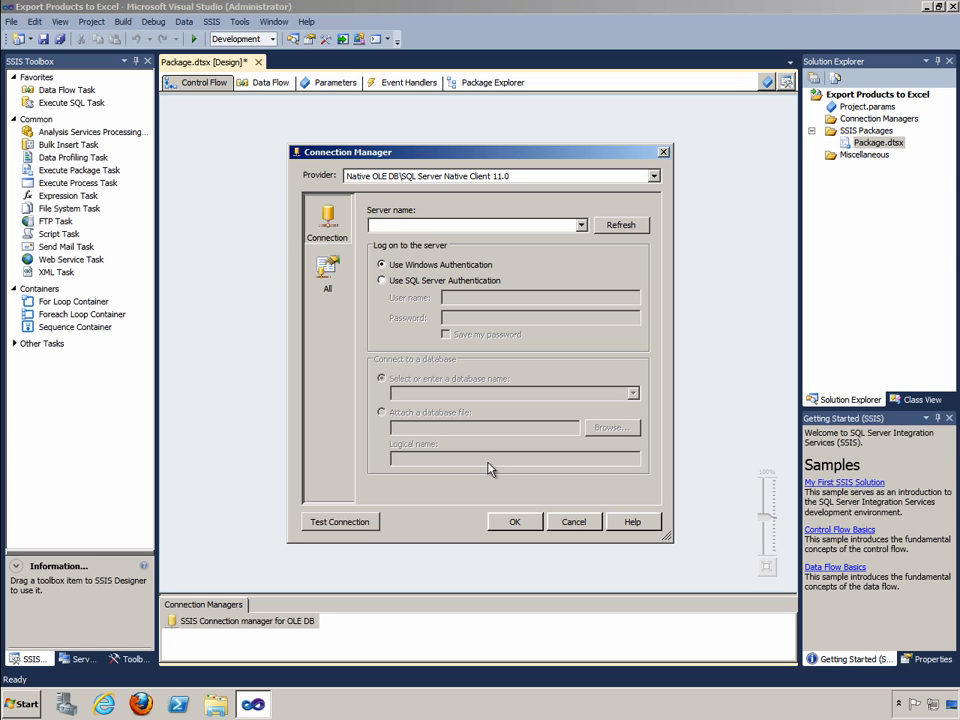
left_click(580, 225)
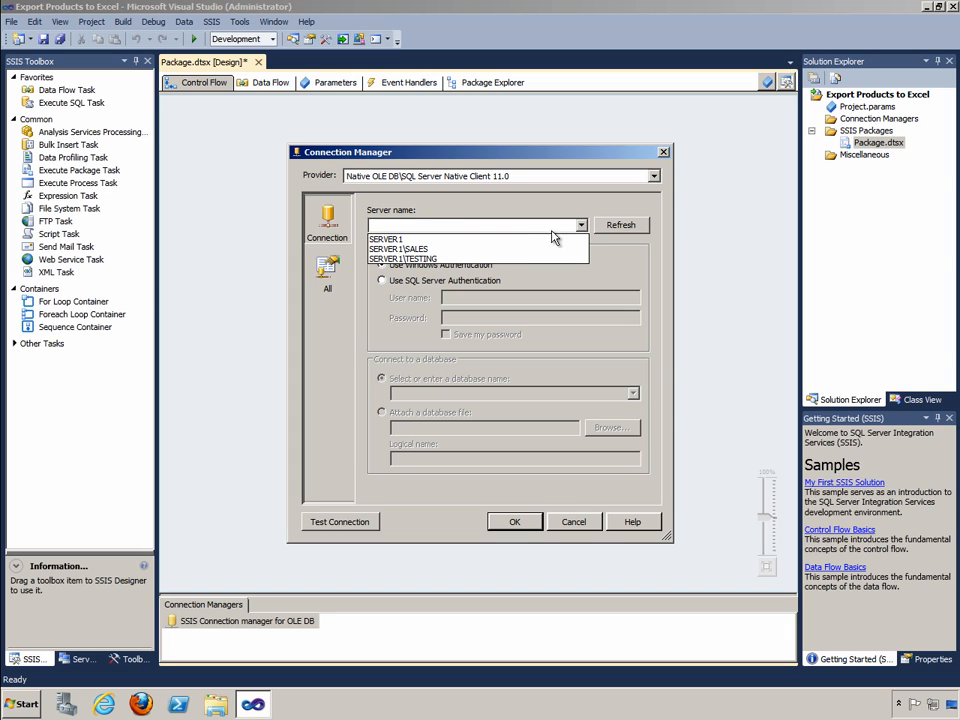
left_click(415, 240)
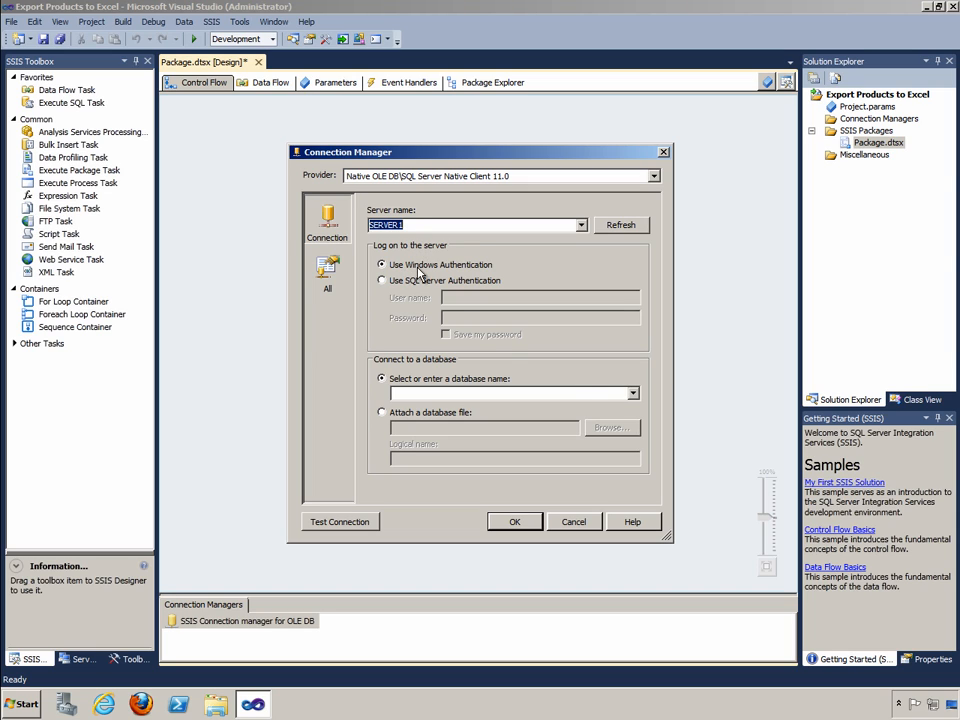
left_click(633, 393)
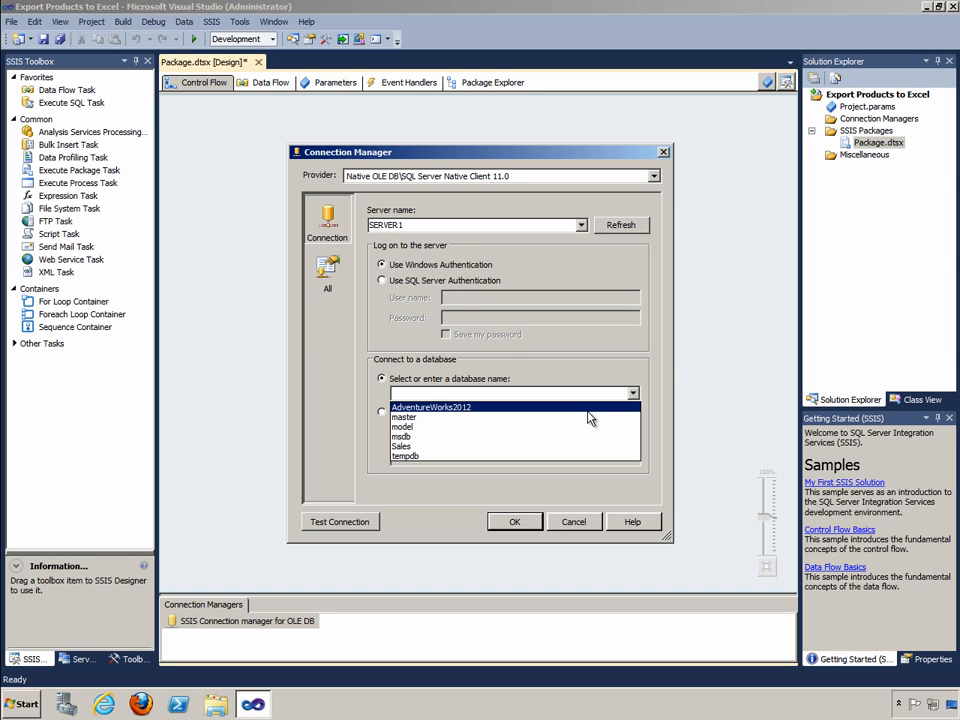
left_click(589, 408)
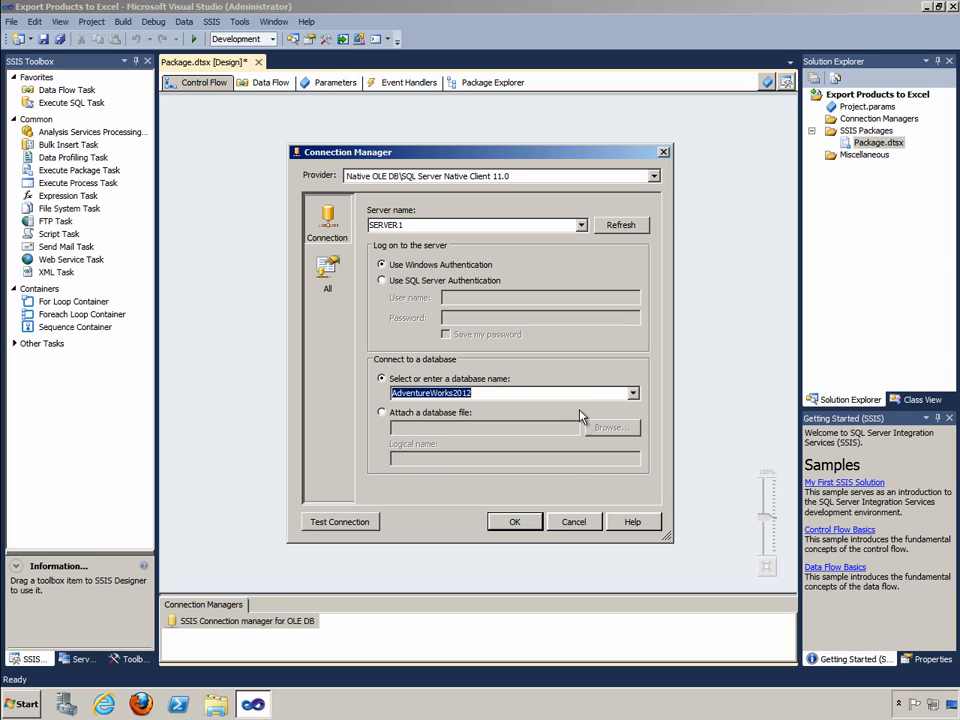
left_click(524, 520)
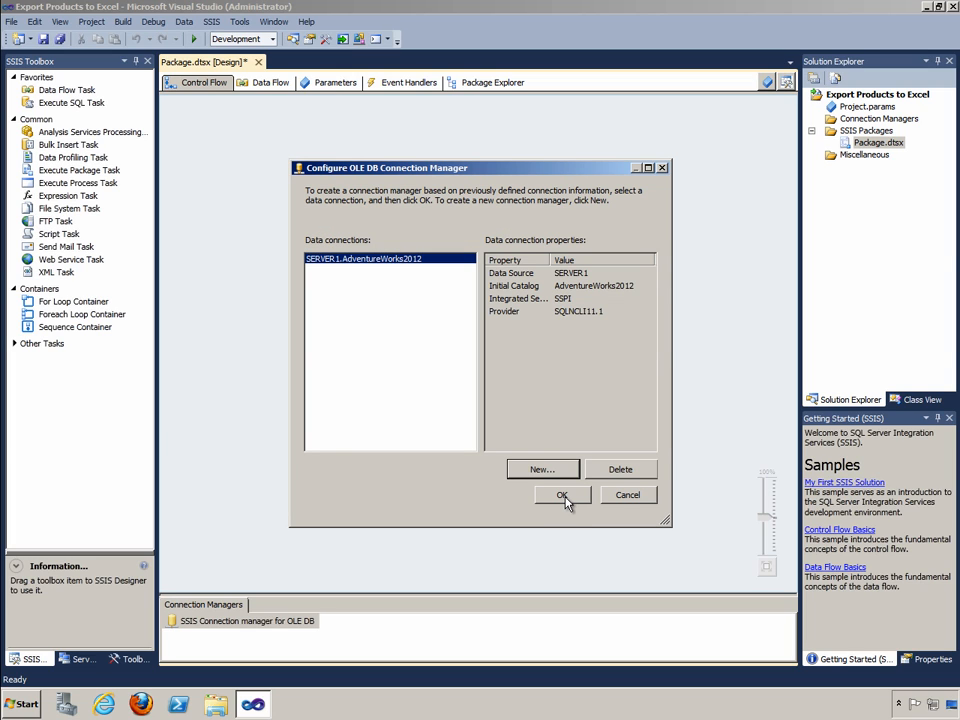
left_click(562, 496)
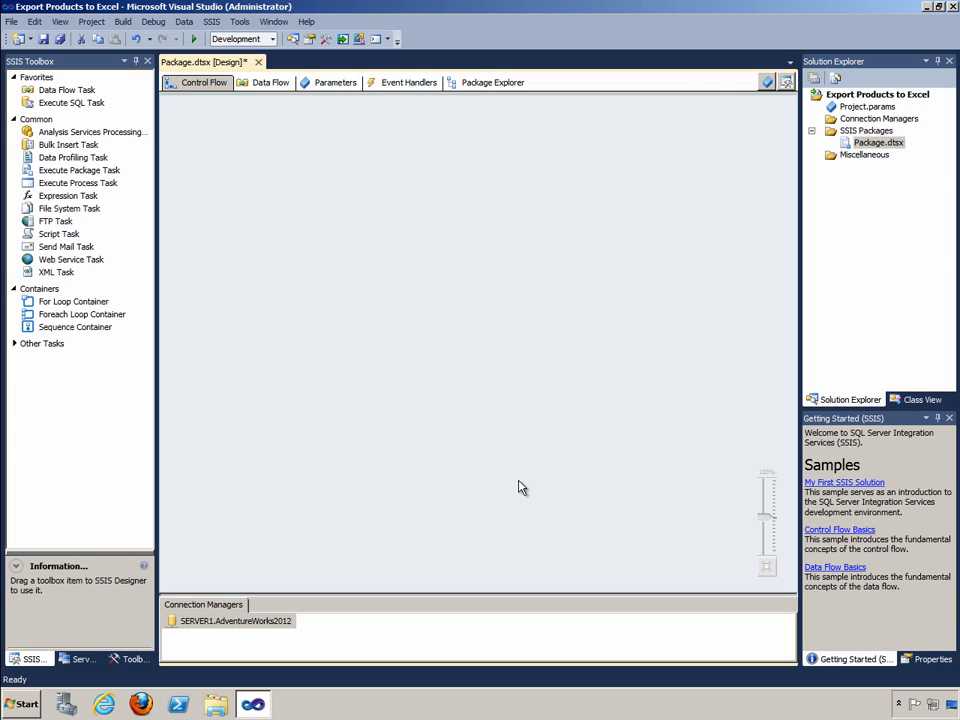
Add a second connection manager of type EXCEL to the package
right_click(415, 640)
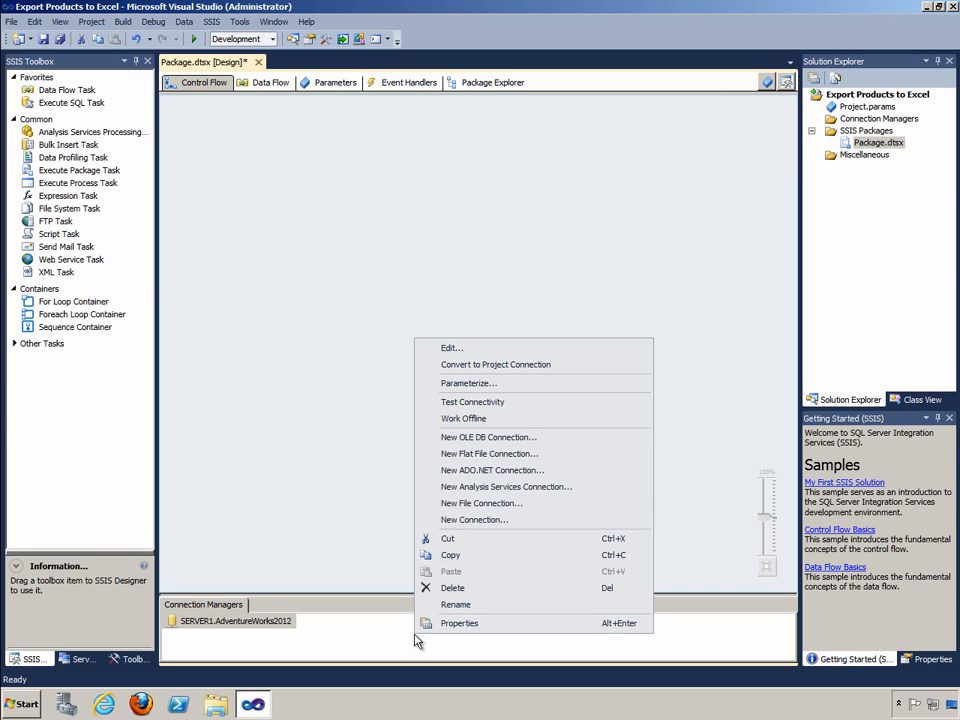
left_click(470, 520)
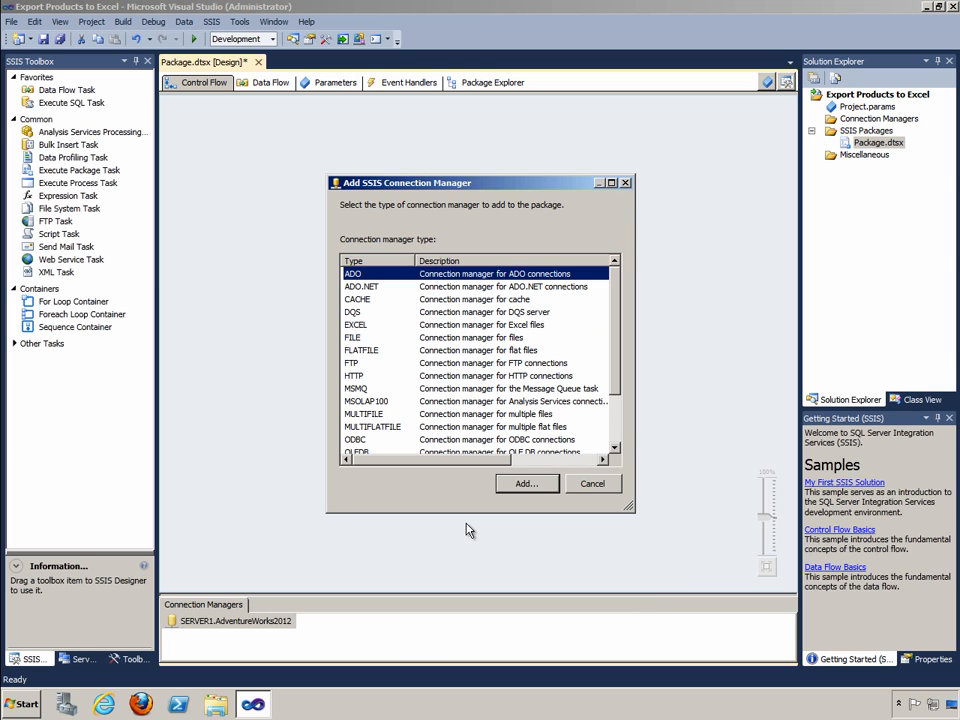
left_click(366, 328)
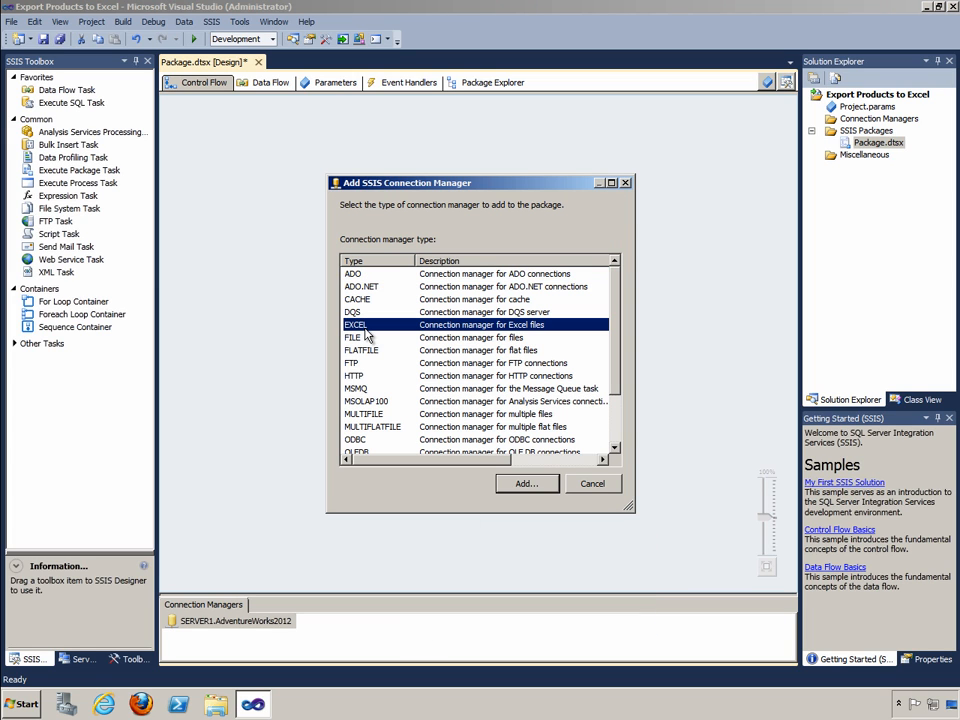
left_click(520, 484)
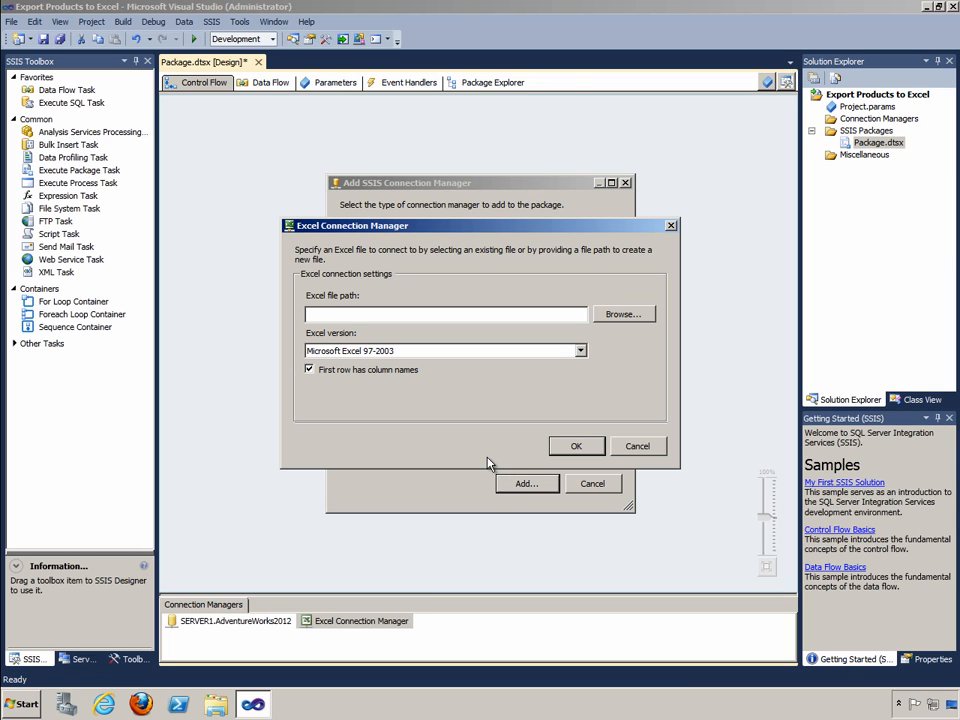
Set the Excel connection's file path to a new Products.xls on the Desktop and accept the connection settings
left_click(617, 314)
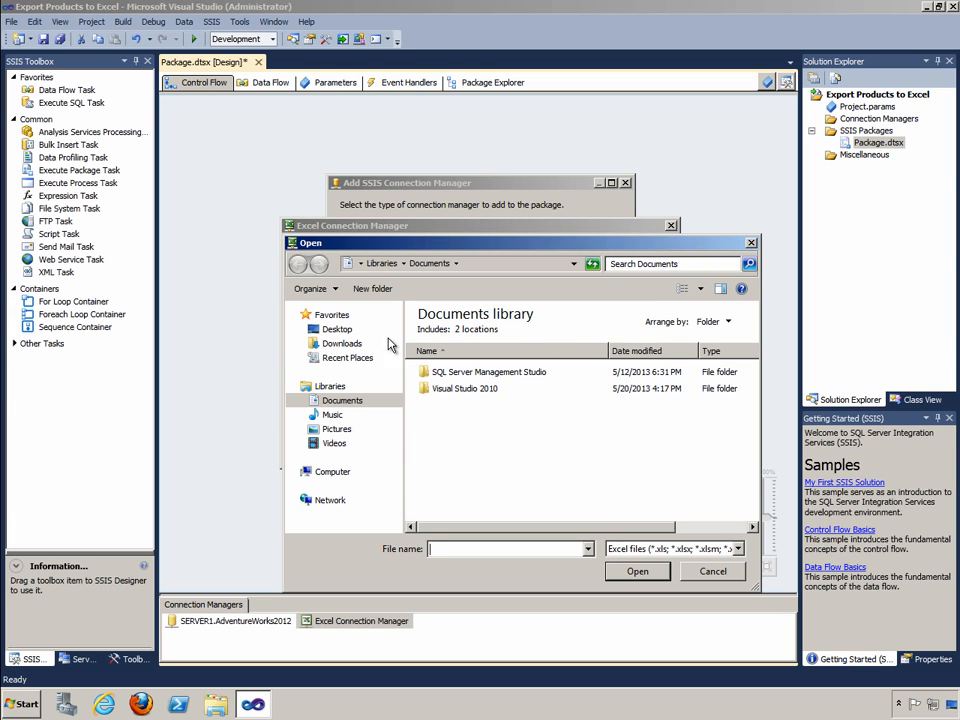
left_click(322, 330)
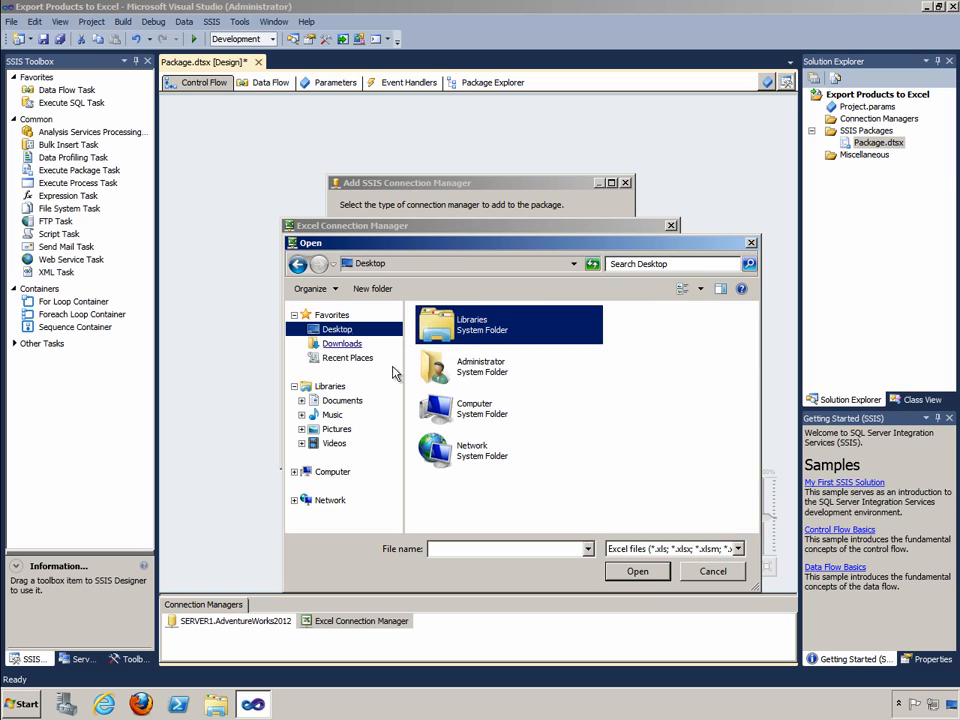
left_click(475, 546)
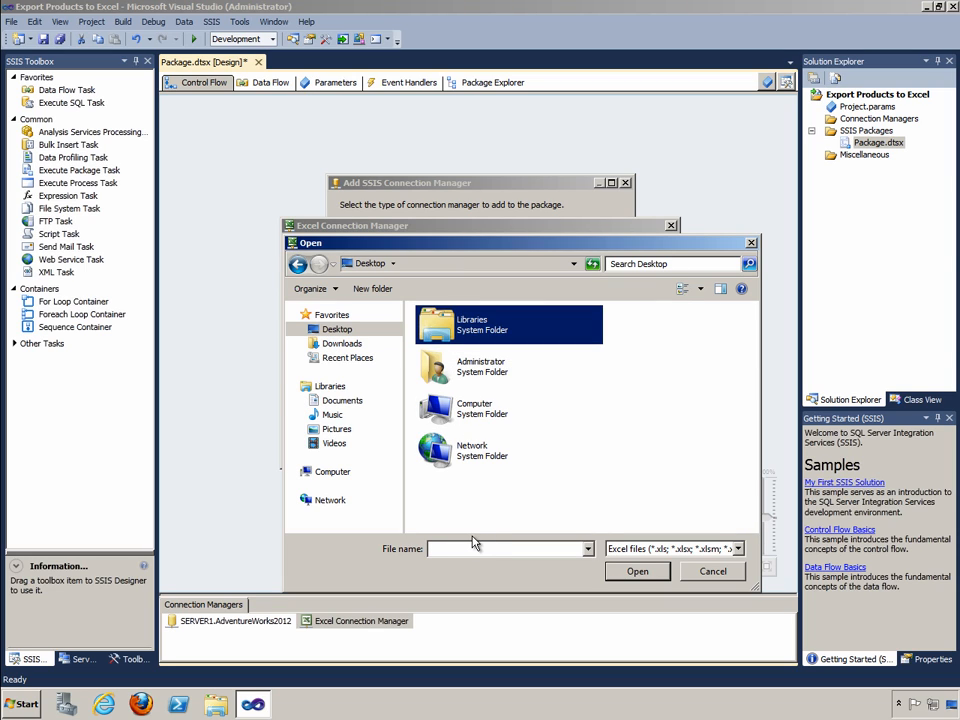
type("Products")
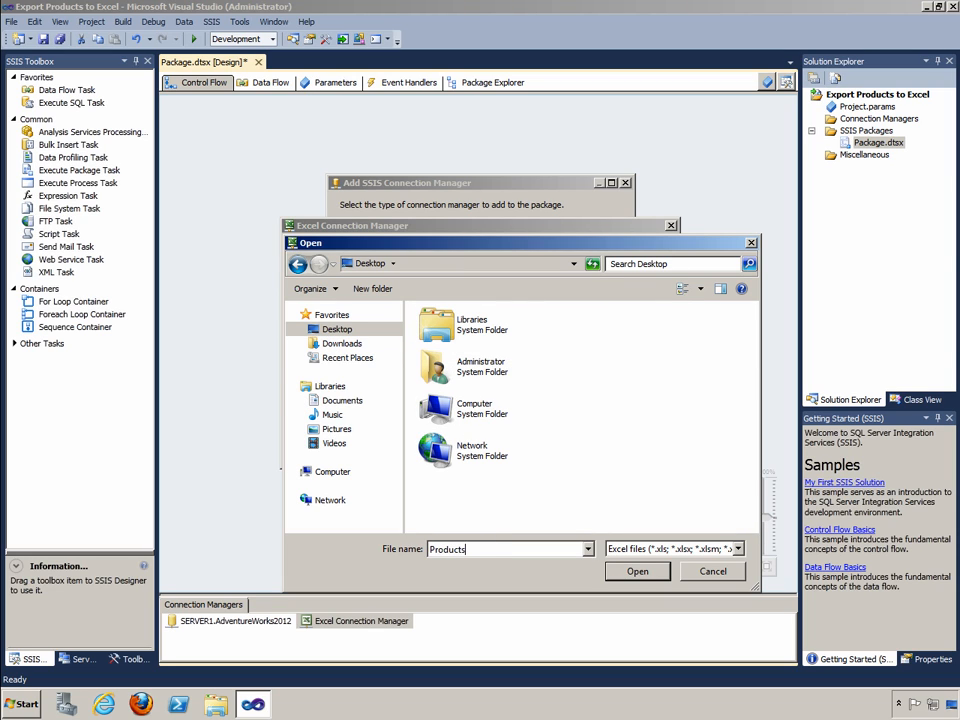
type(".xls")
left_click(637, 571)
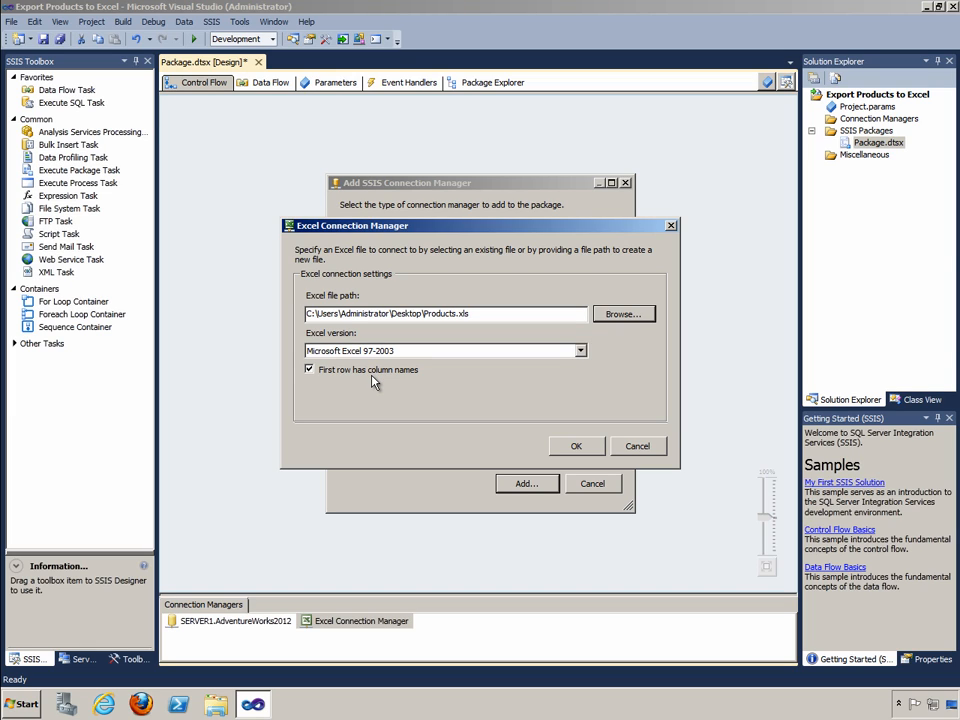
left_click(578, 446)
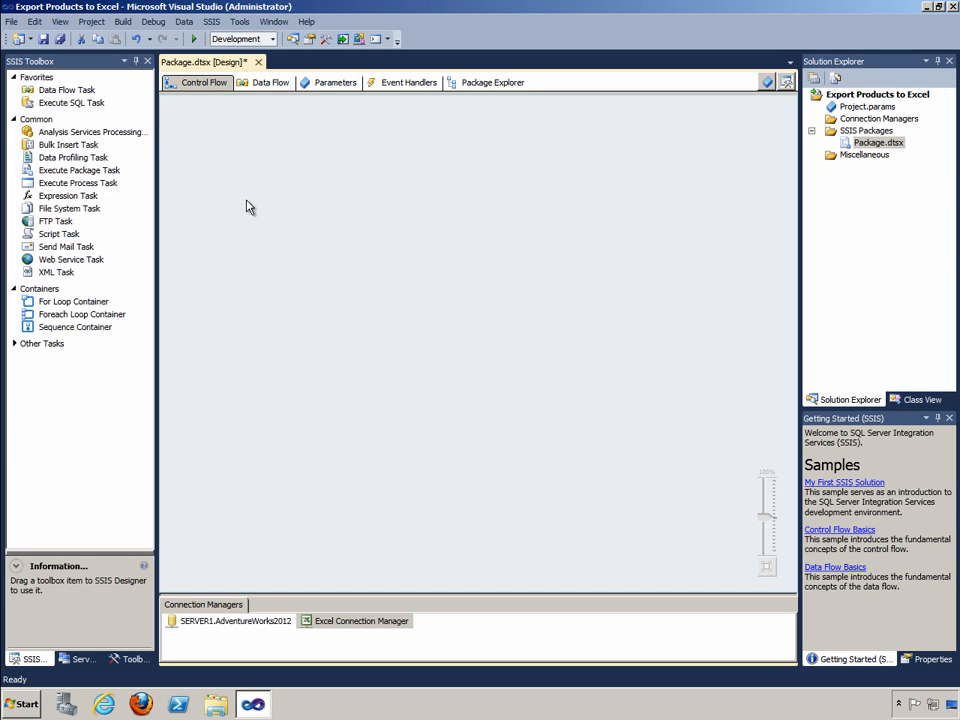
Add a Data Flow Task to the control flow and open its data flow design surface
left_click_drag(88, 90, 239, 190)
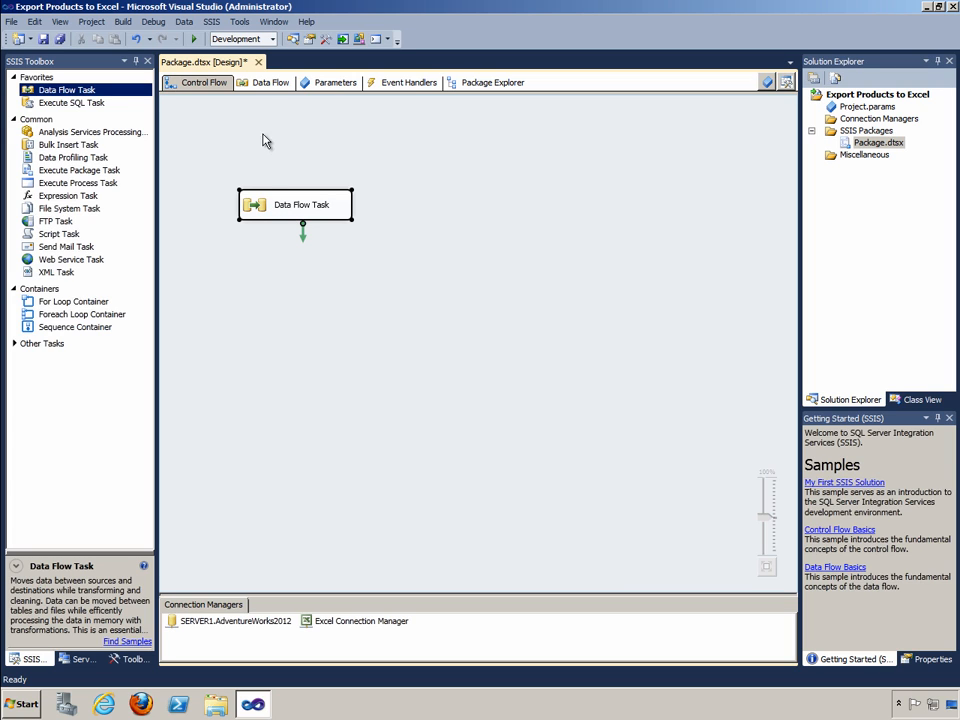
left_click(266, 88)
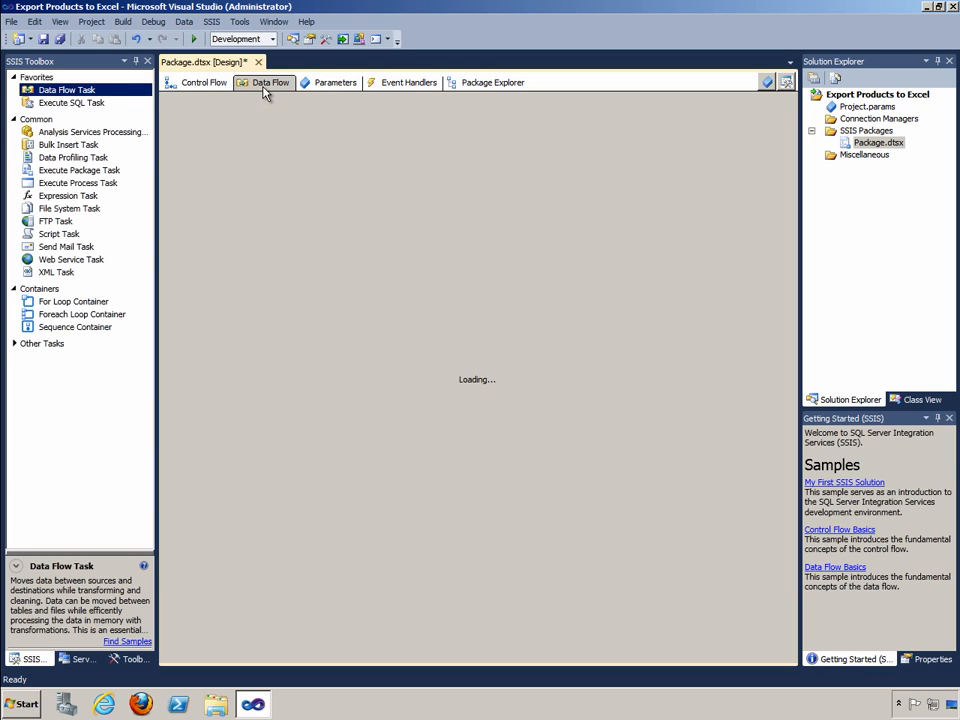
left_click(312, 111)
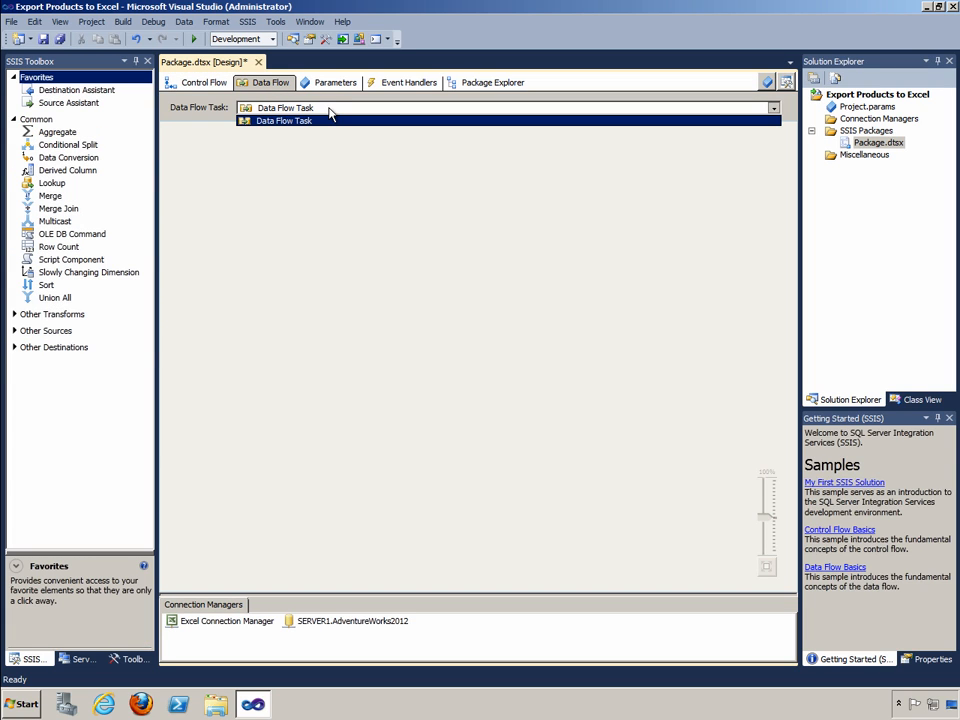
left_click(328, 108)
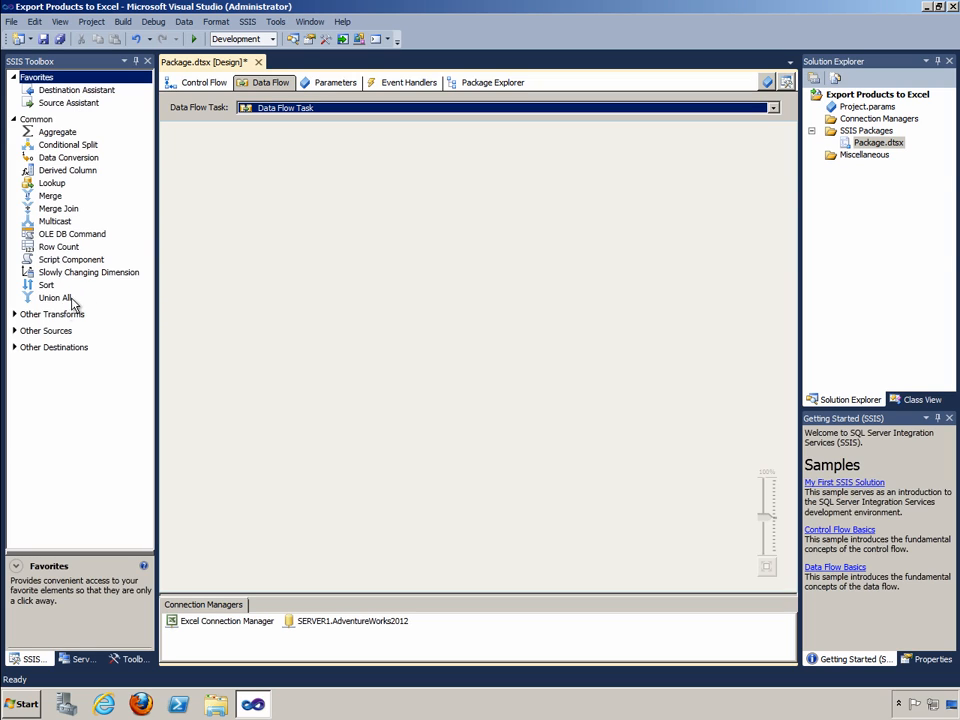
Add an OLE DB Source to the data flow and set its source table to [Production].[Product]
left_click(14, 332)
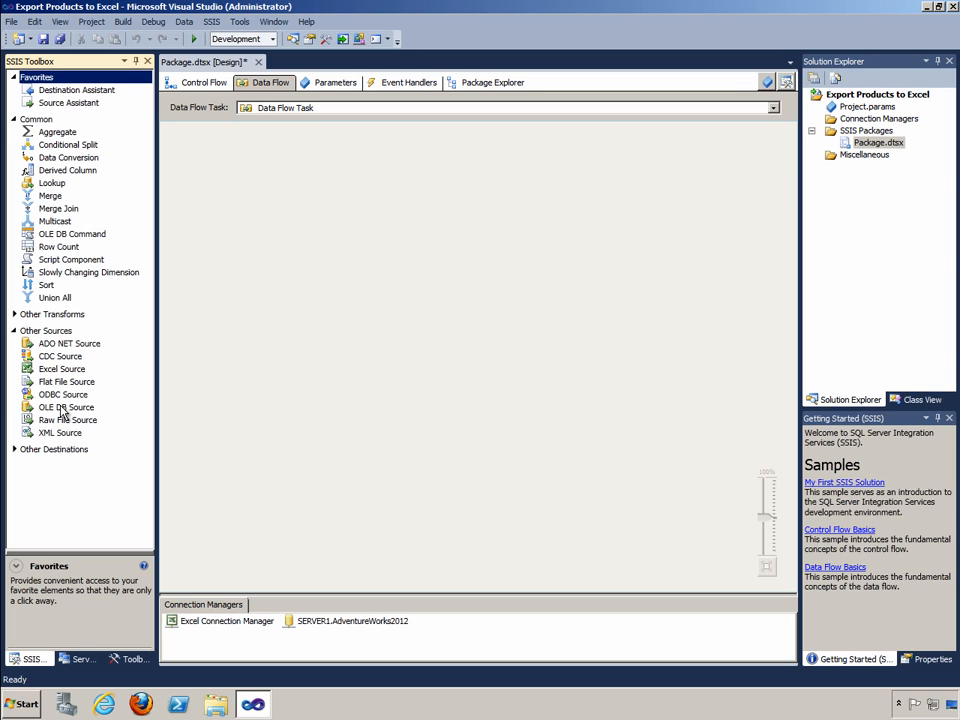
left_click_drag(60, 411, 235, 352)
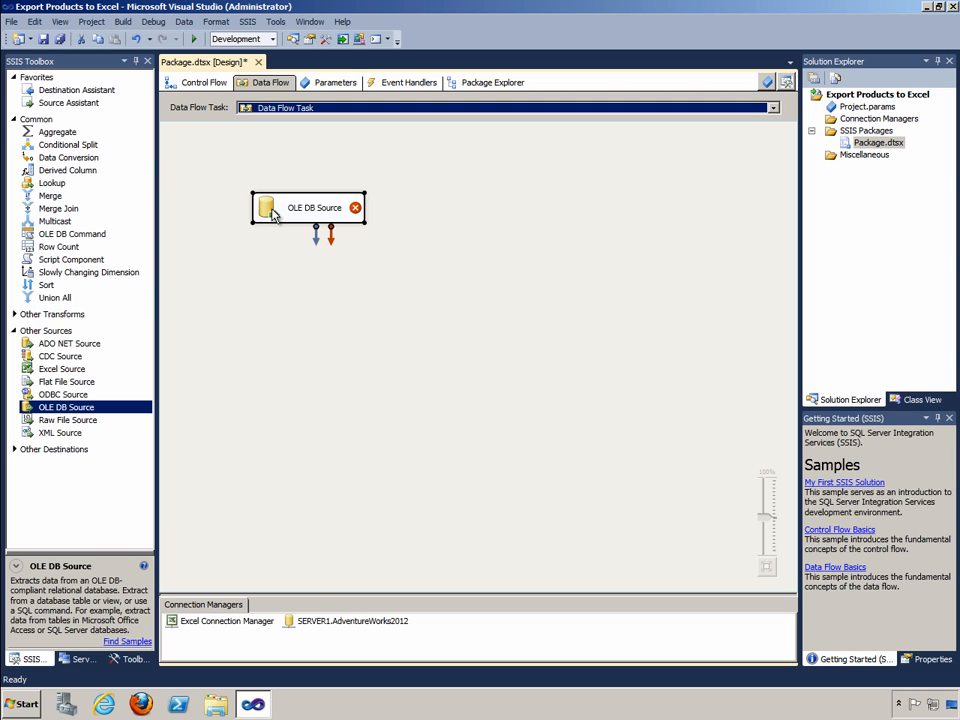
double_click(268, 206)
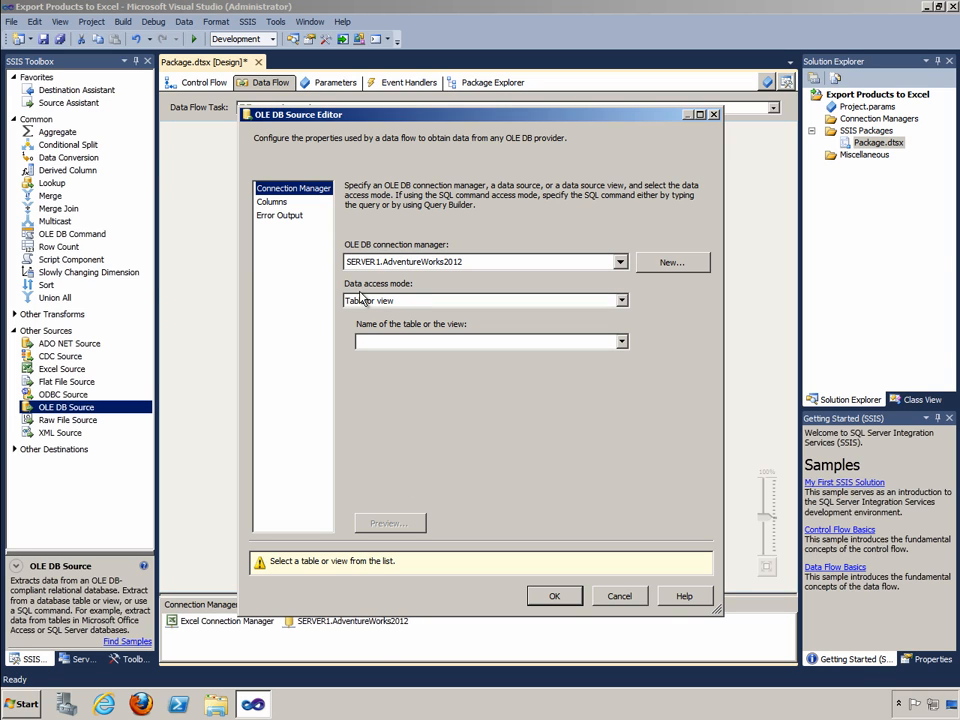
left_click(621, 342)
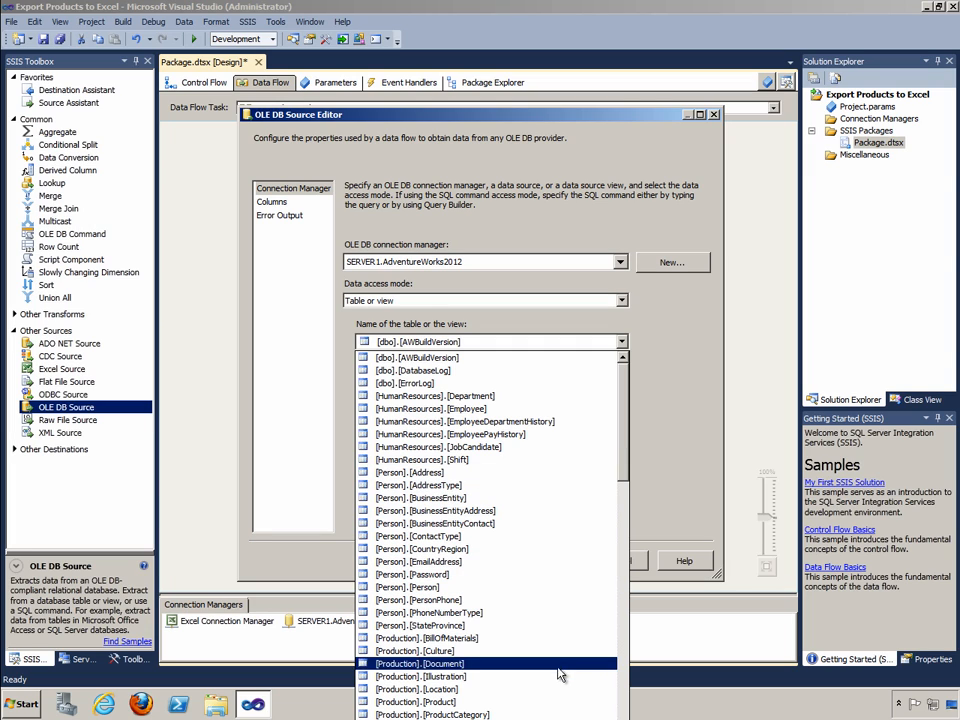
left_click(554, 702)
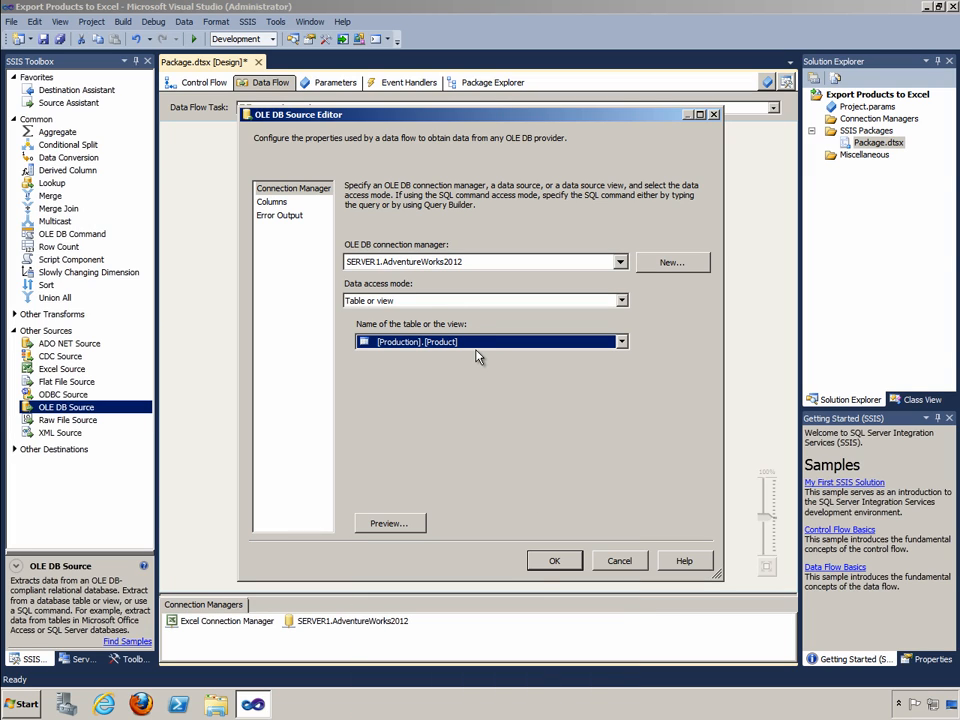
Exclude SellStartDate, SellEndDate, DiscontinuedDate, rowguid and ModifiedDate from the OLE DB Source's columns and accept the source settings
left_click(268, 203)
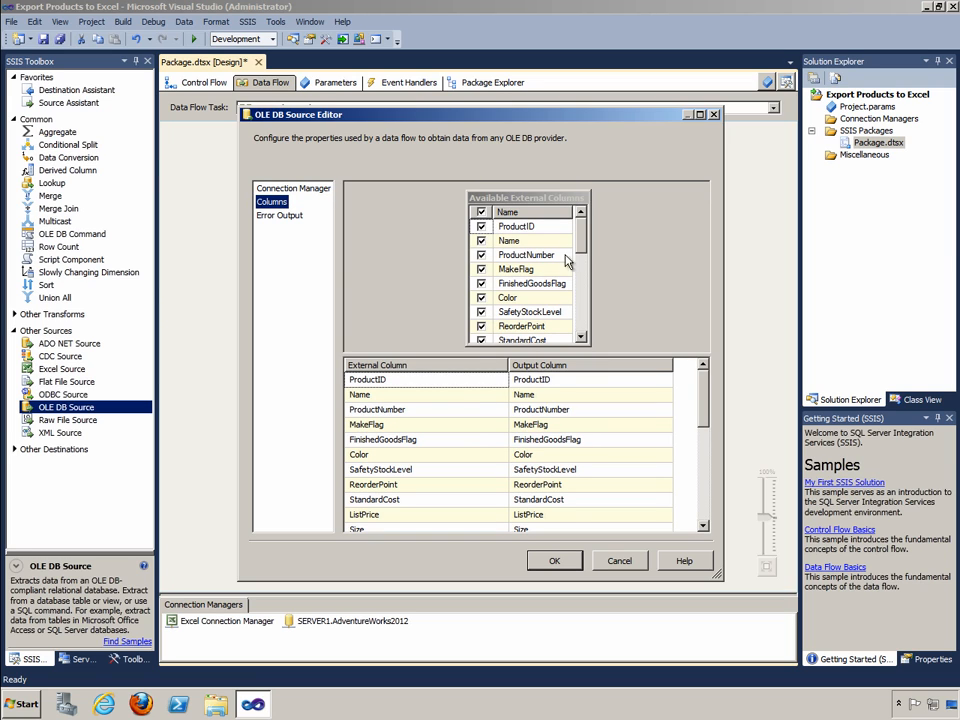
scroll(587, 243, "down", 1)
scroll(587, 243, "down", 6)
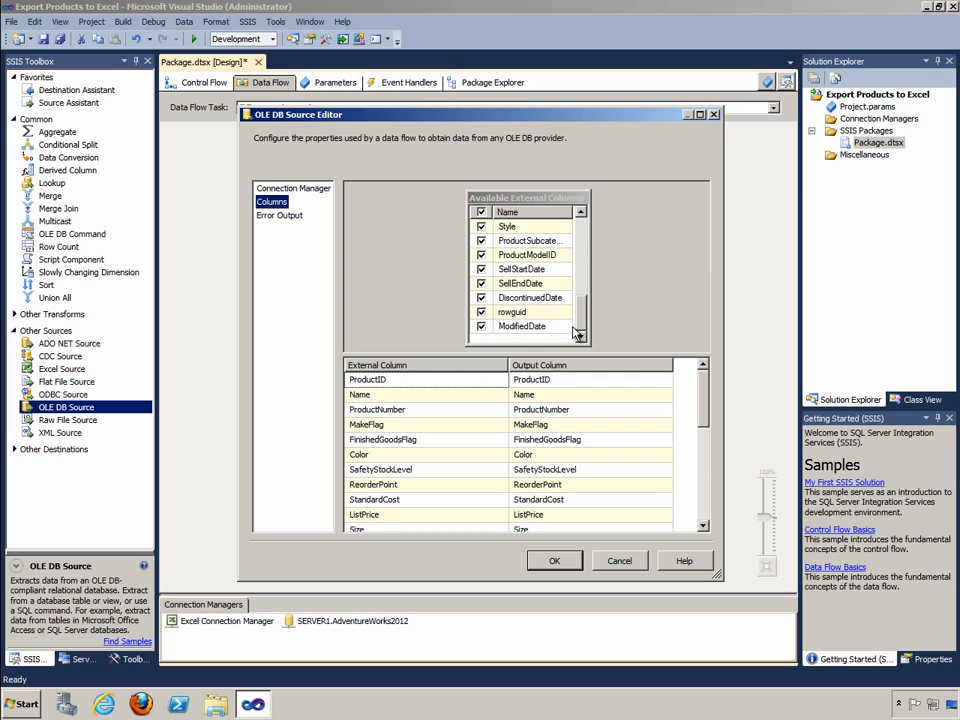
left_click(482, 313)
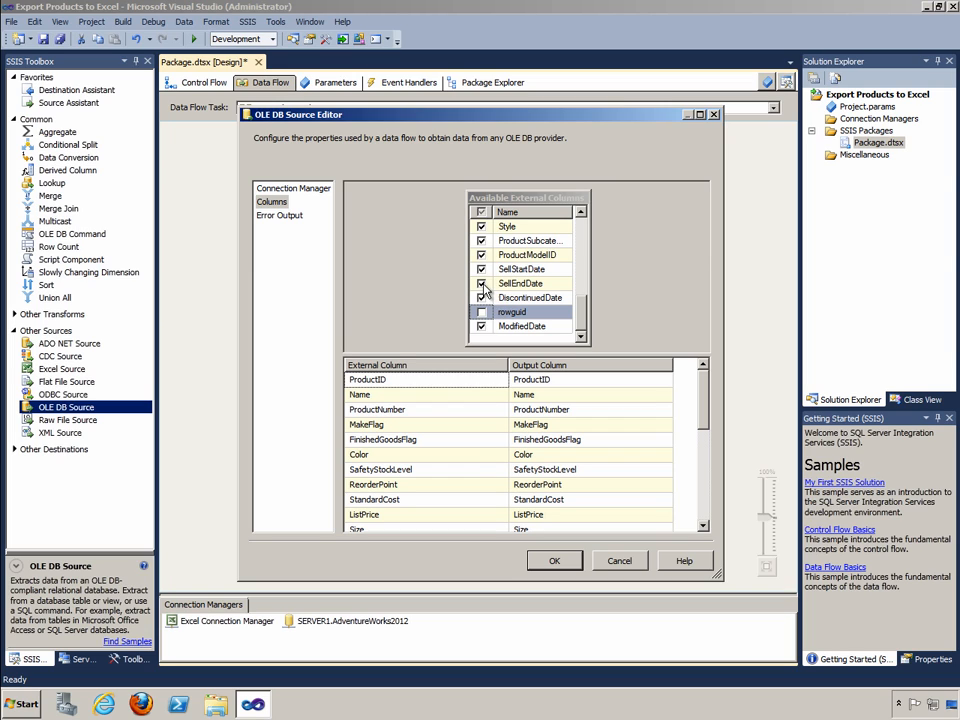
left_click(482, 284)
left_click(482, 270)
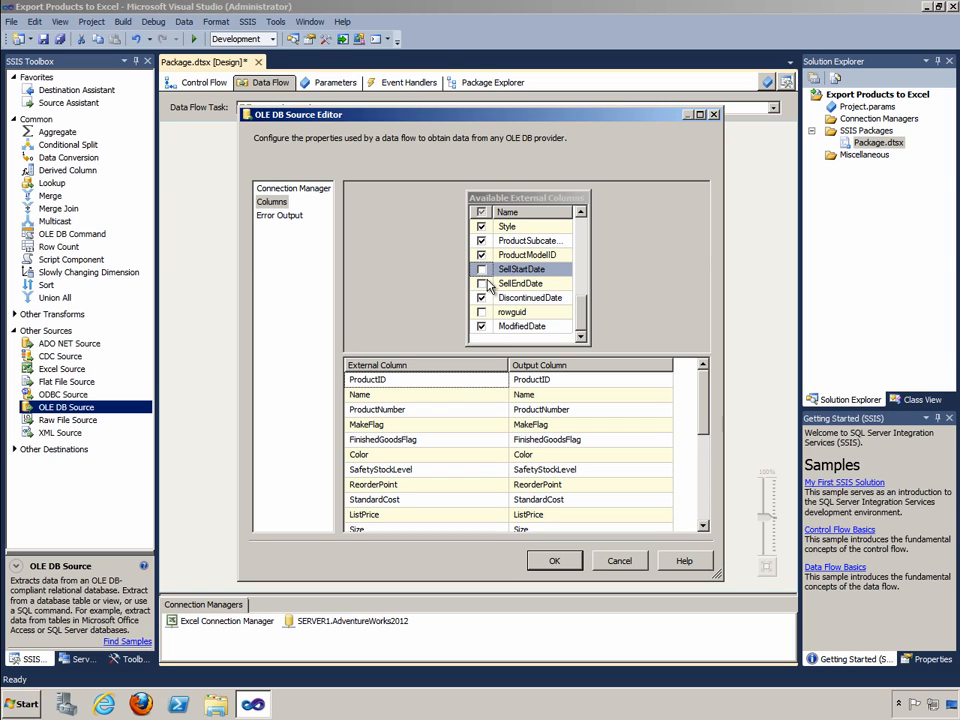
left_click(482, 298)
left_click(482, 327)
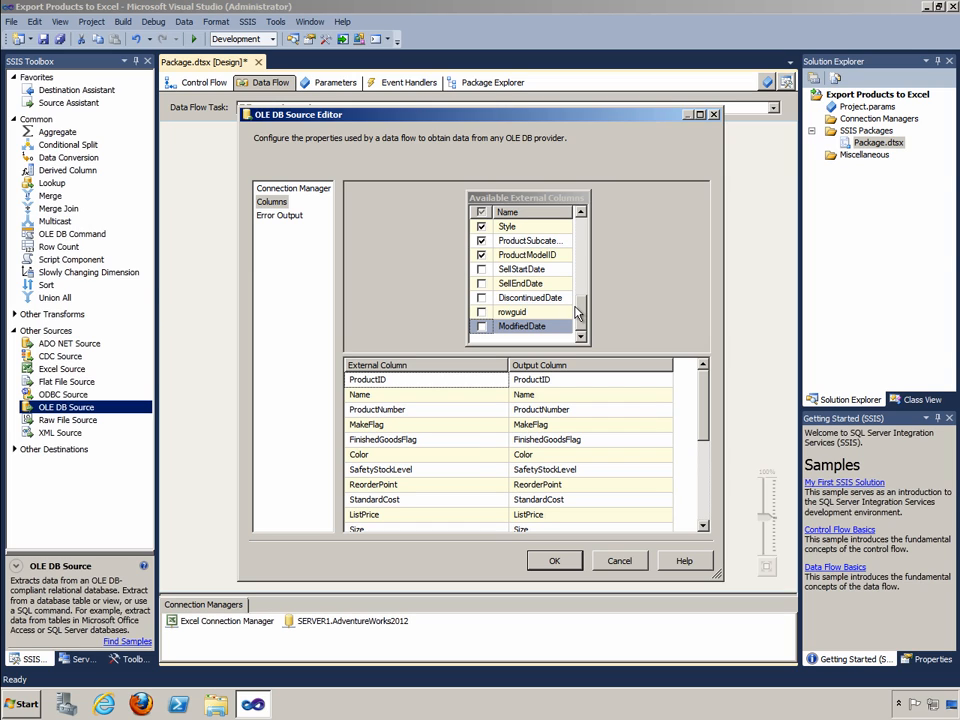
left_click_drag(581, 310, 573, 219)
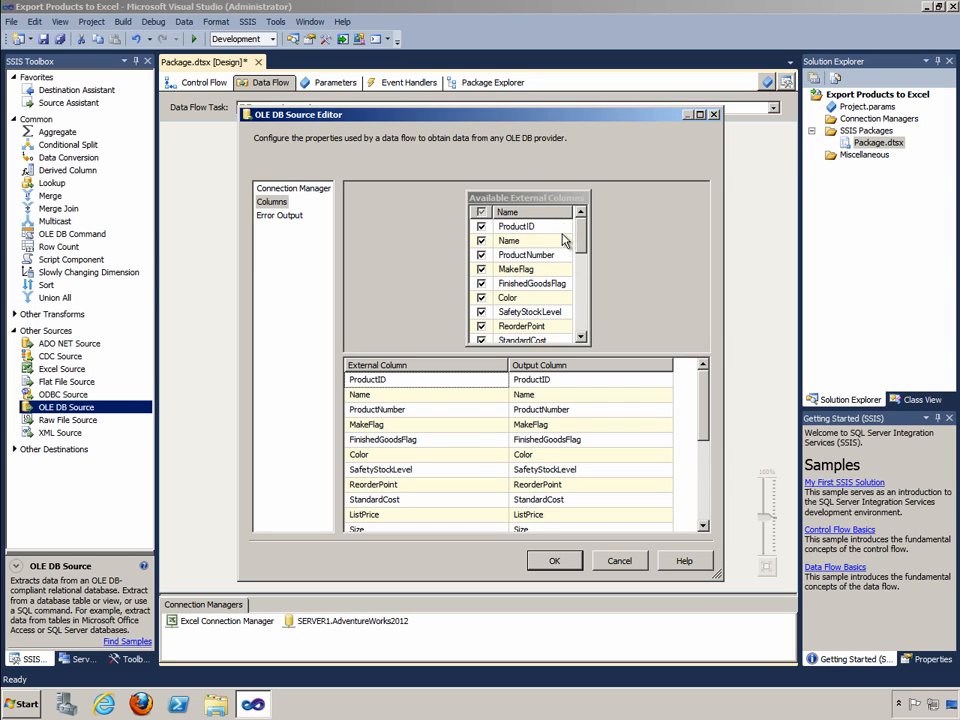
left_click(556, 560)
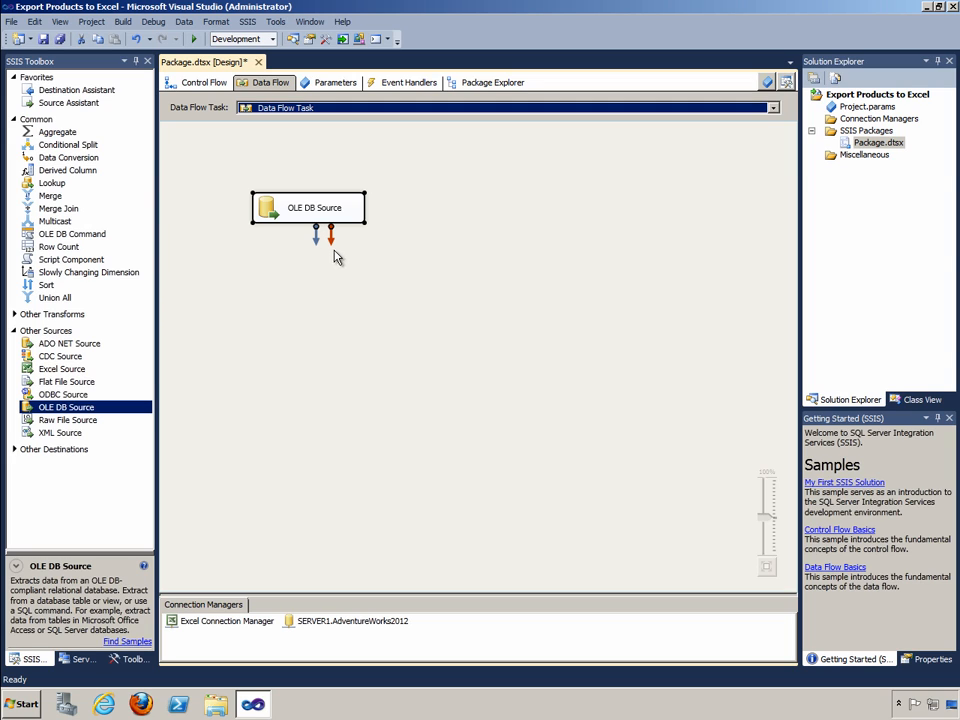
Add an Excel Destination and a Copy Column transformation to the data flow
left_click(16, 451)
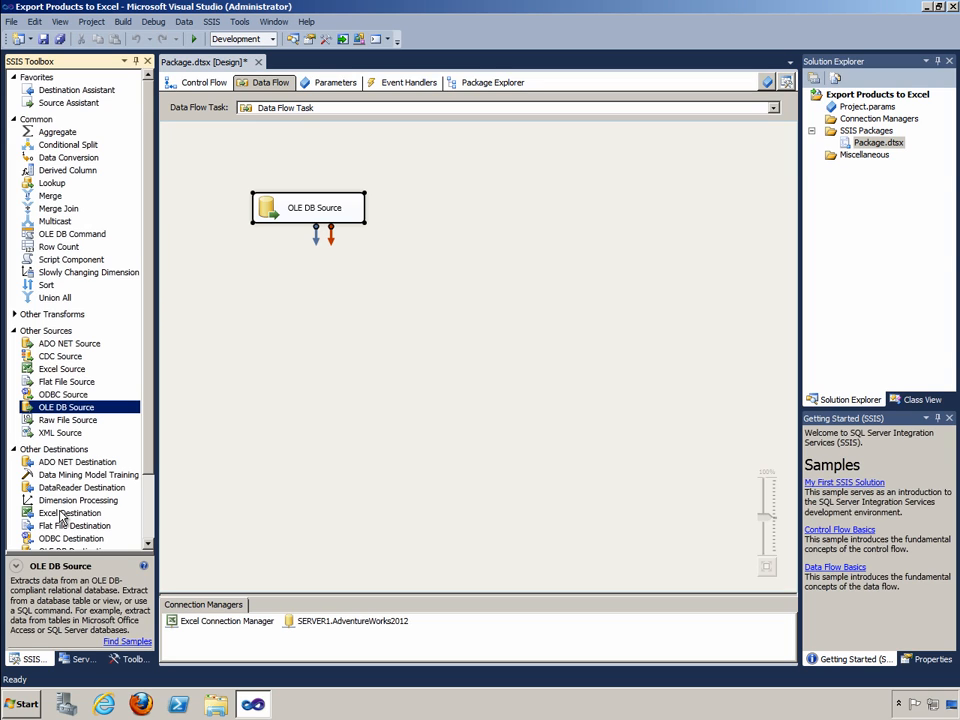
left_click_drag(66, 513, 522, 290)
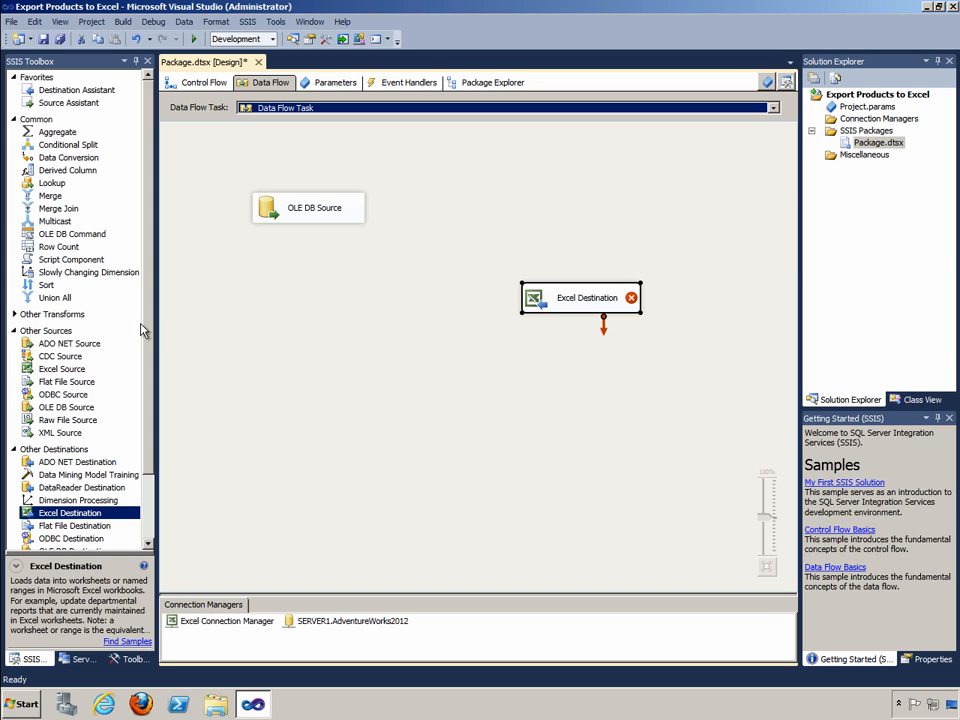
left_click(15, 315)
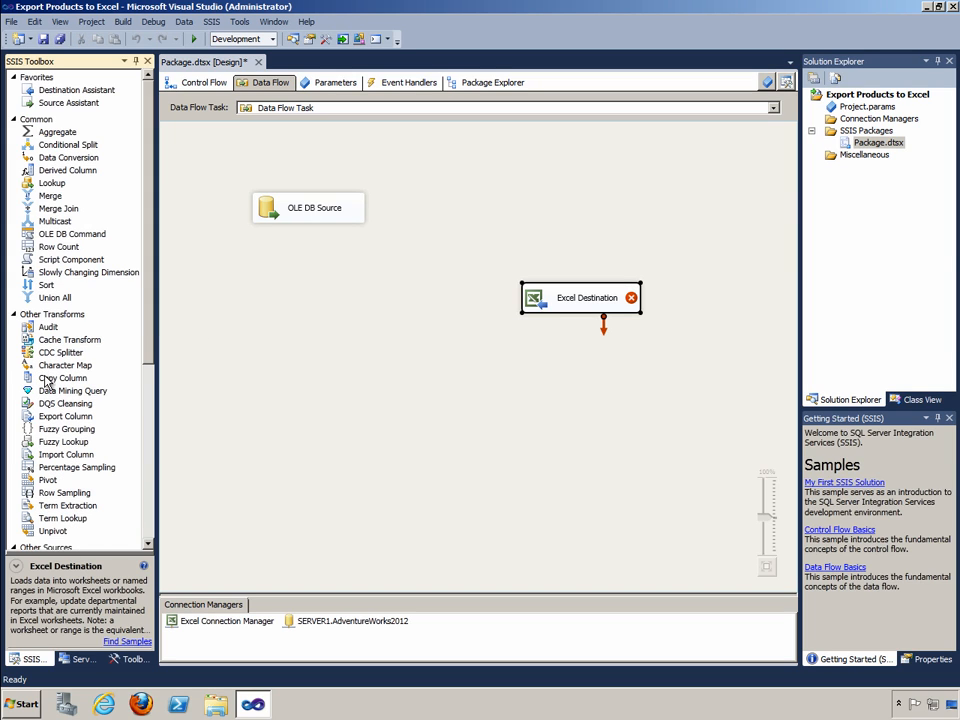
left_click_drag(45, 381, 340, 333)
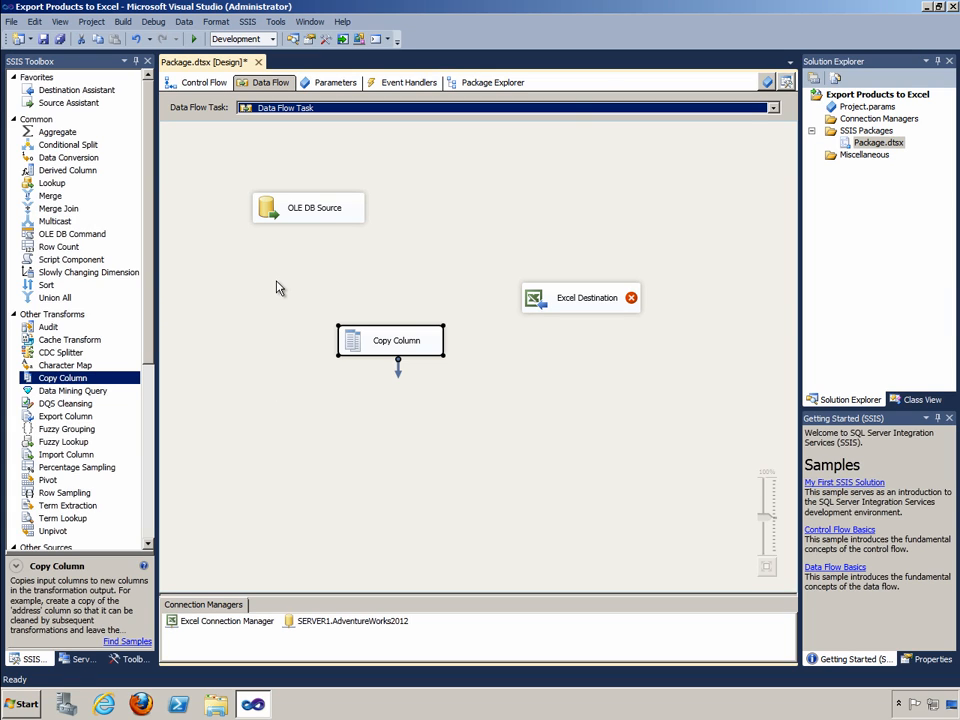
Connect the OLE DB Source's regular data output to the Copy Column transformation
left_click(310, 215)
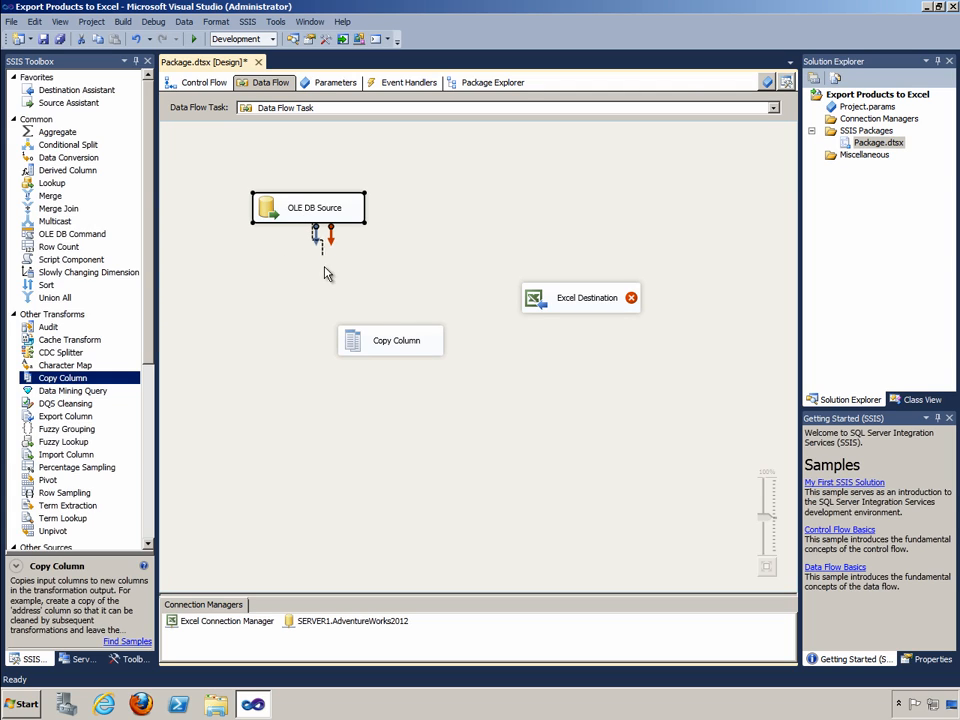
left_click_drag(325, 273, 365, 343)
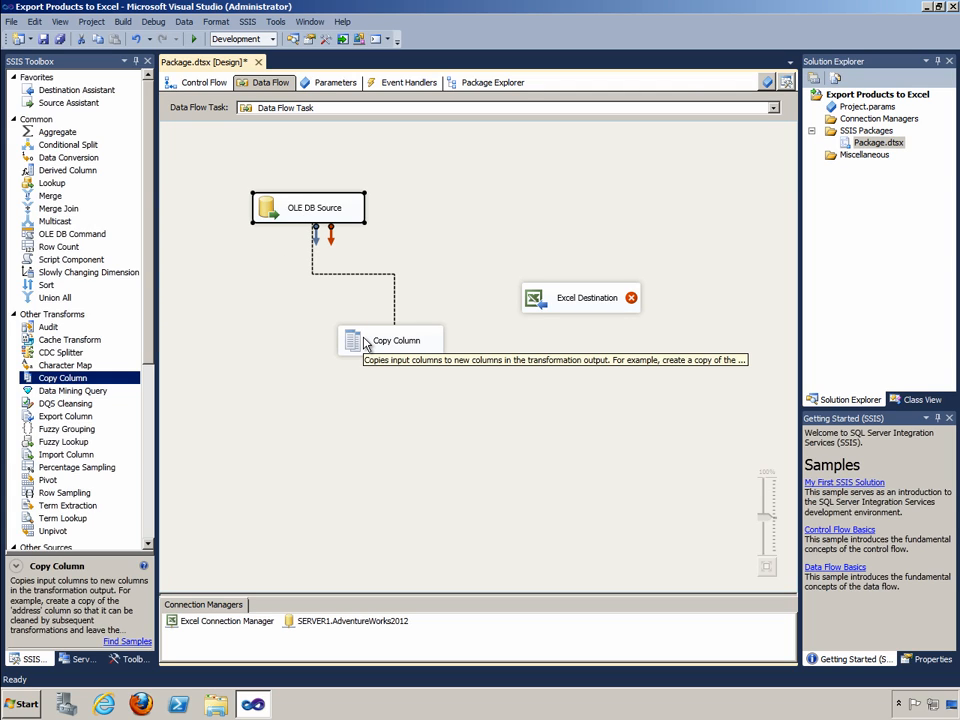
left_click_drag(366, 344, 366, 344)
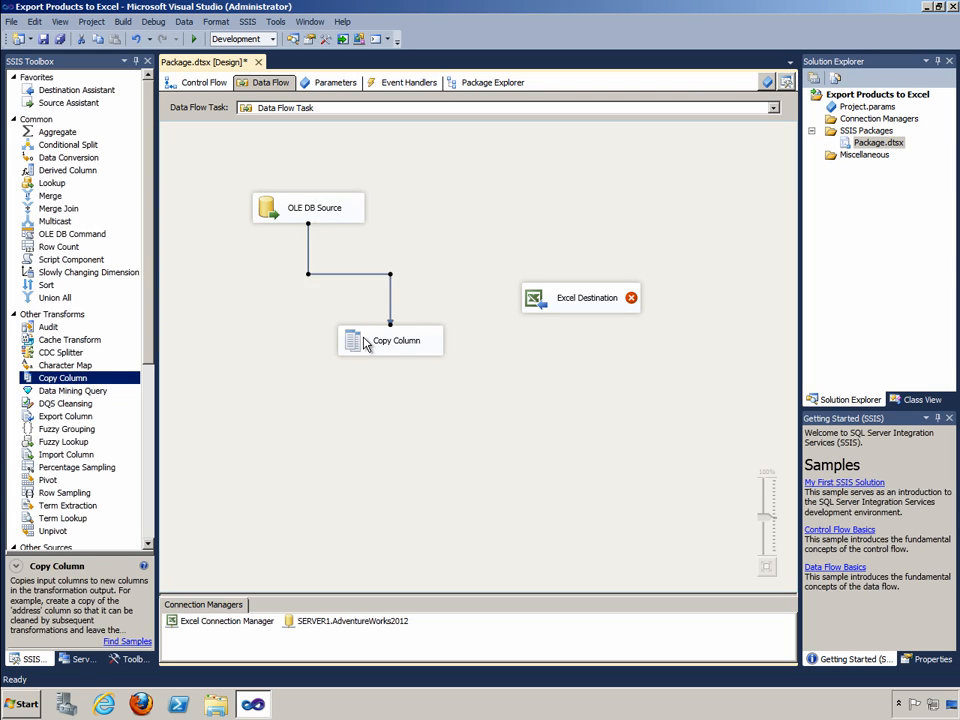
left_click(281, 273)
Accept the Copy Column transformation with no input columns selected and connect its output to the Excel Destination
double_click(385, 339)
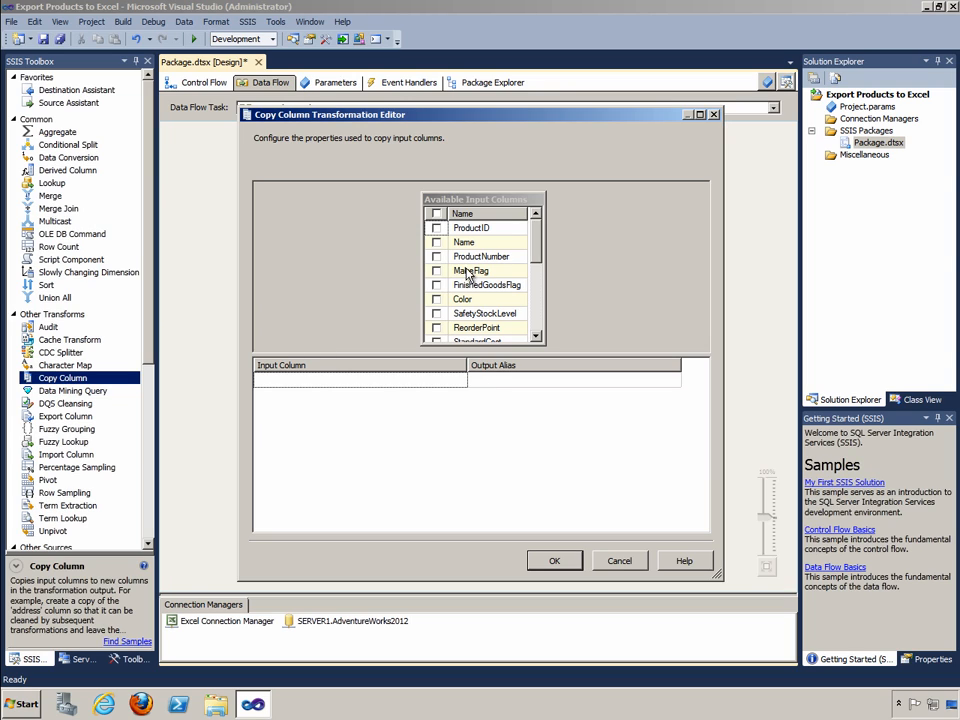
mouse_move(464, 250)
left_click(557, 561)
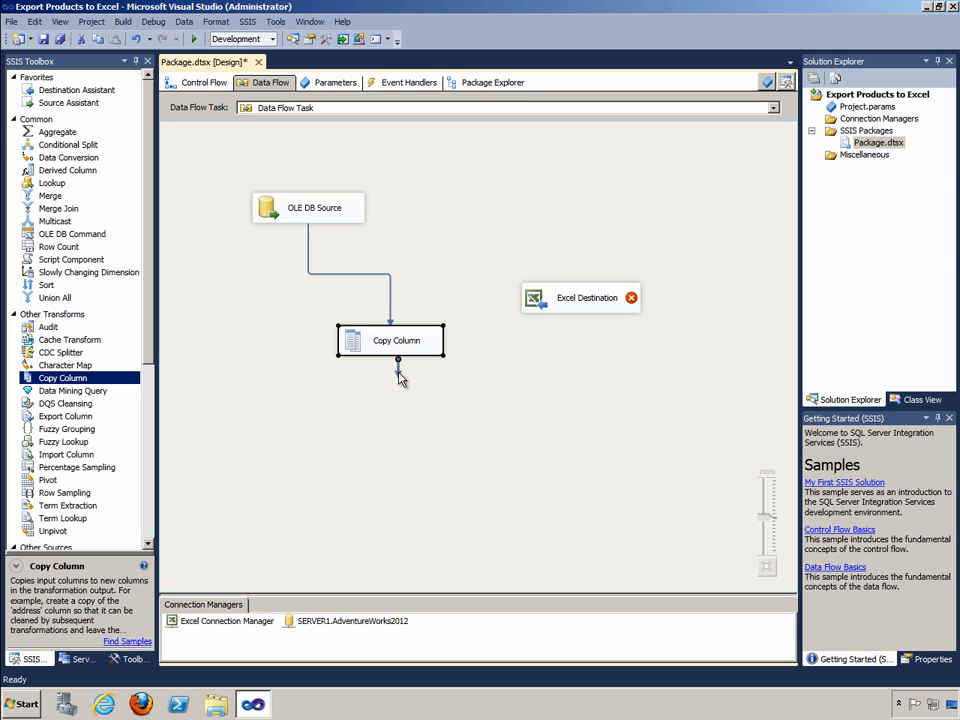
left_click_drag(397, 369, 568, 314)
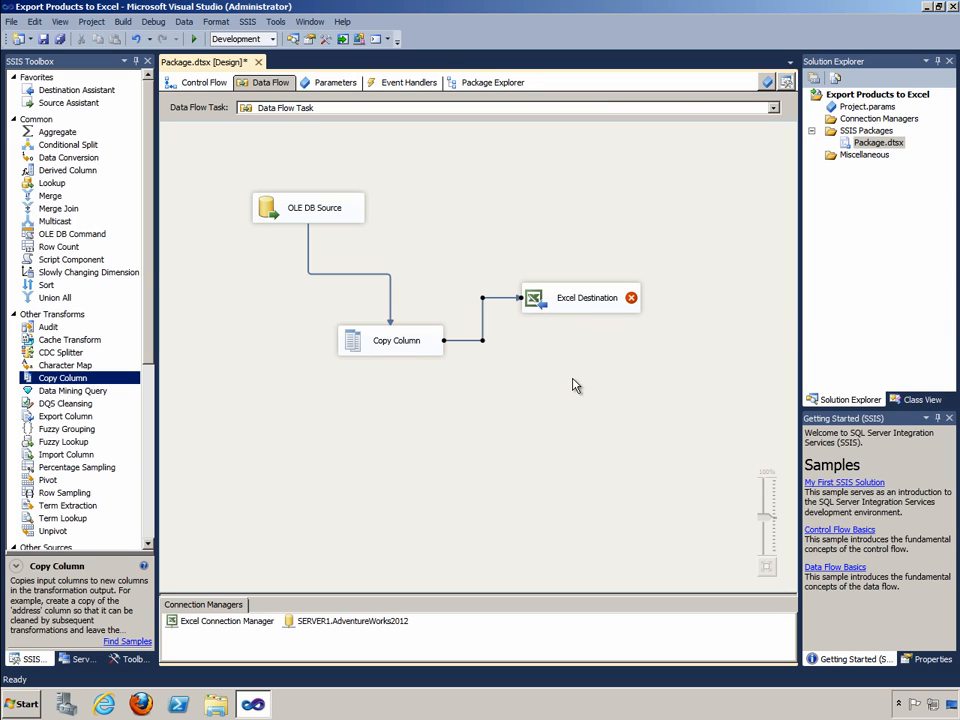
Create a new Excel sheet for the Excel Destination using the proposed CREATE TABLE statement
double_click(574, 306)
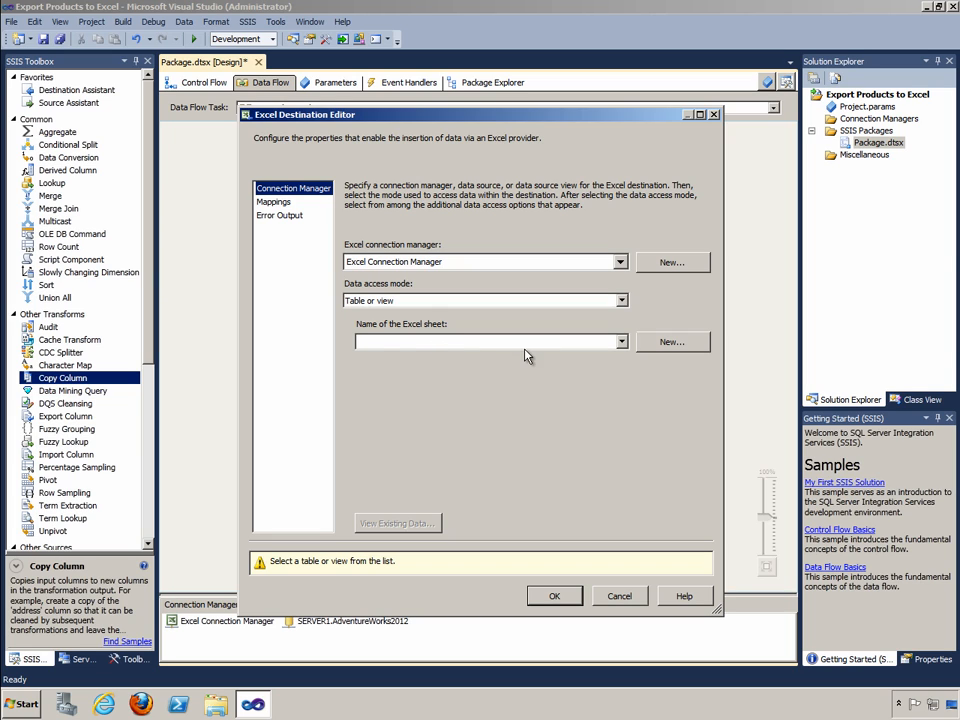
left_click(664, 344)
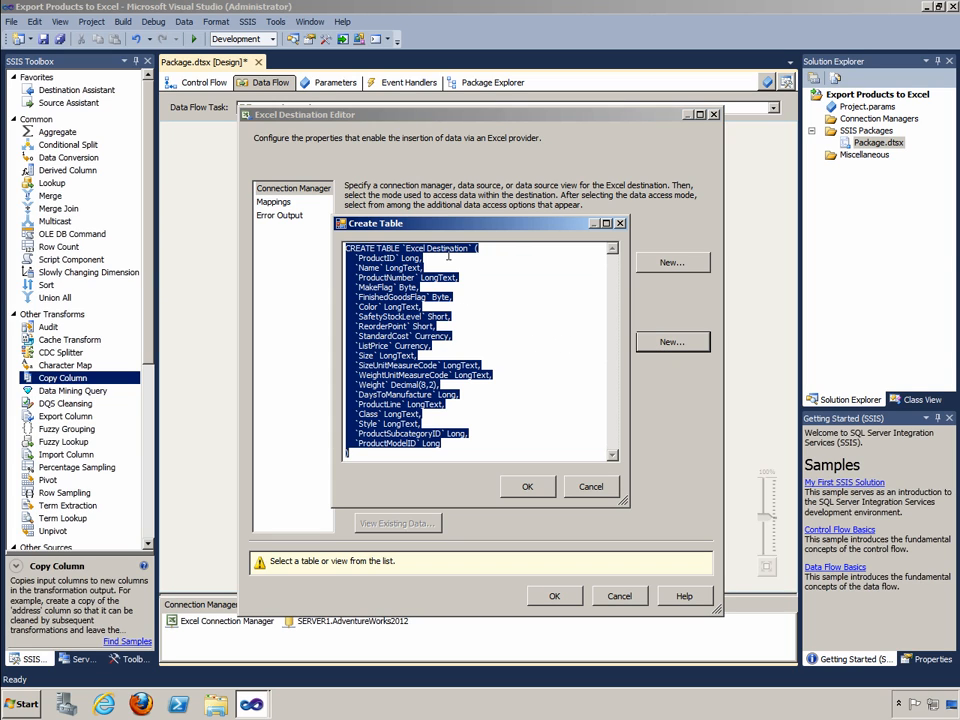
left_click(449, 256)
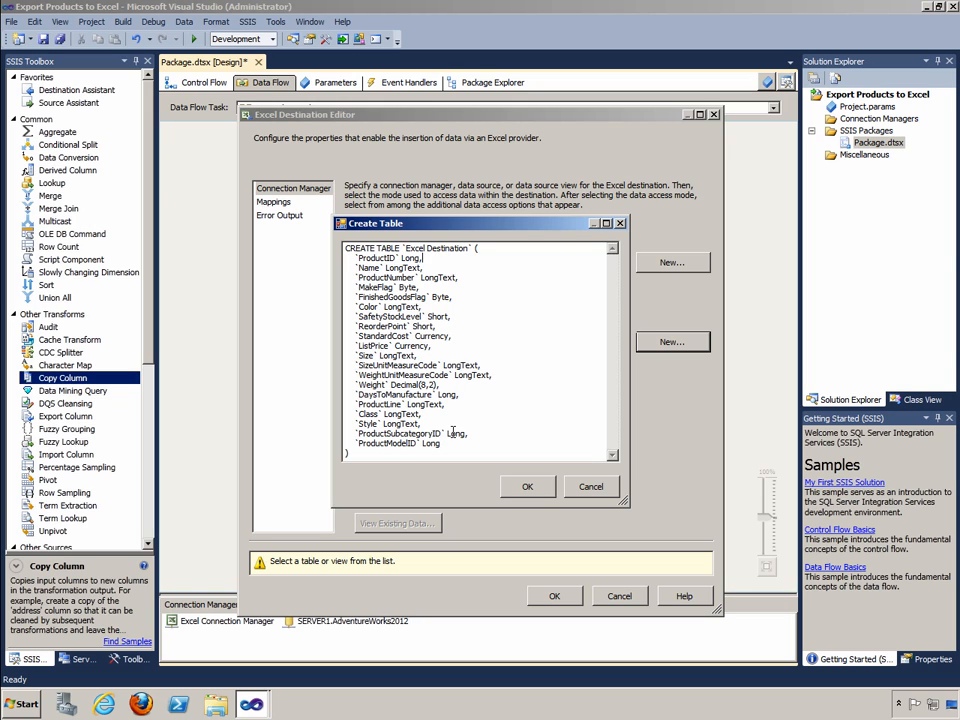
left_click(527, 487)
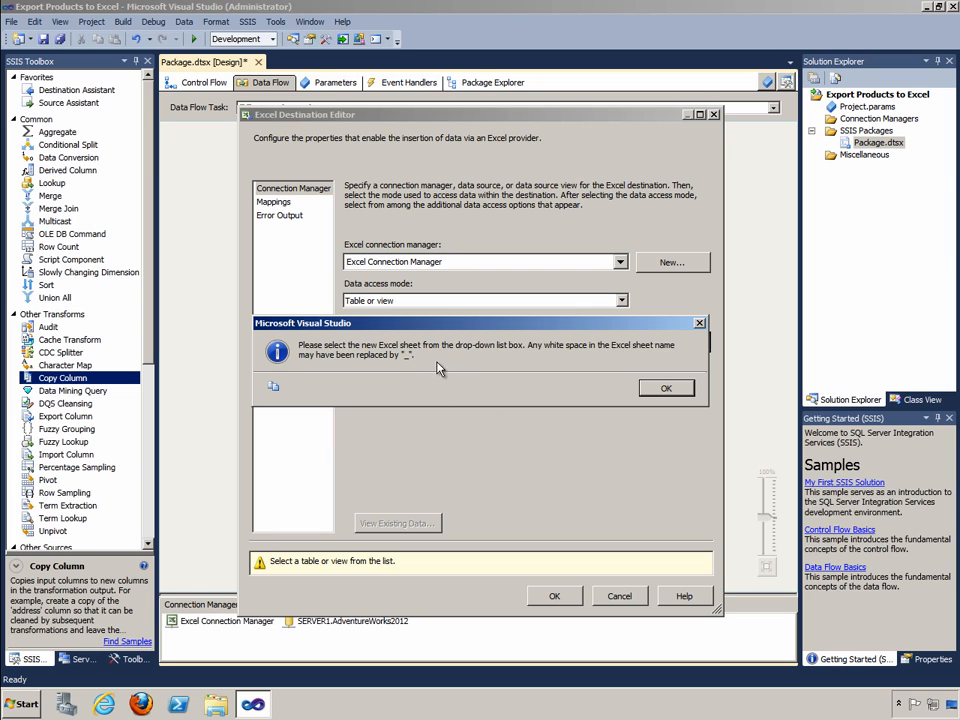
left_click(666, 388)
Choose Excel_Destination as the destination's Excel sheet and accept the proposed column mappings
left_click(621, 343)
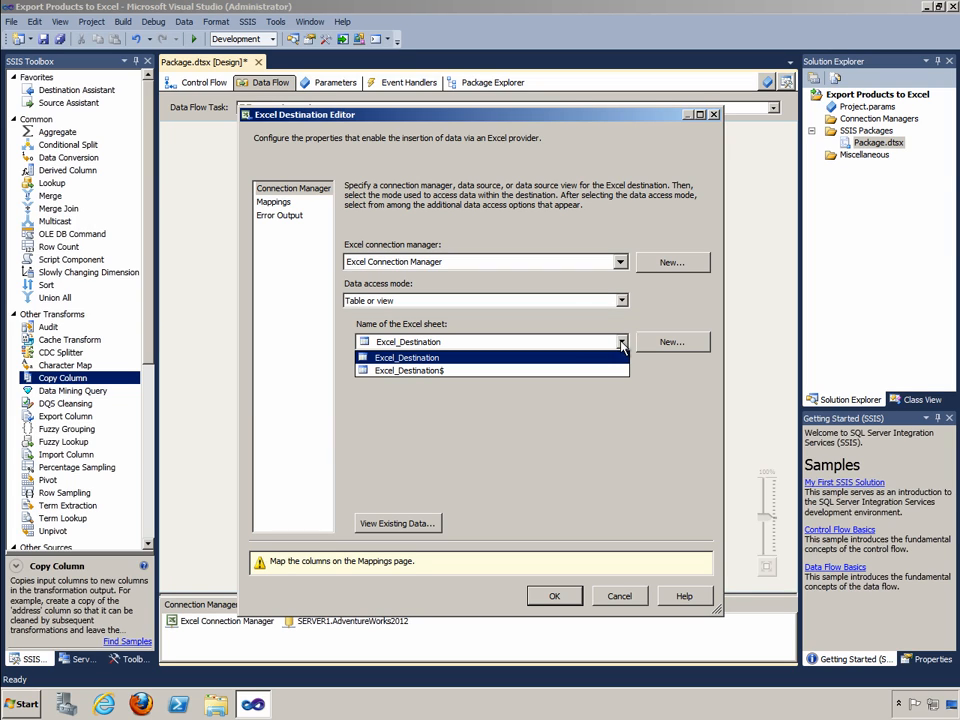
left_click(448, 362)
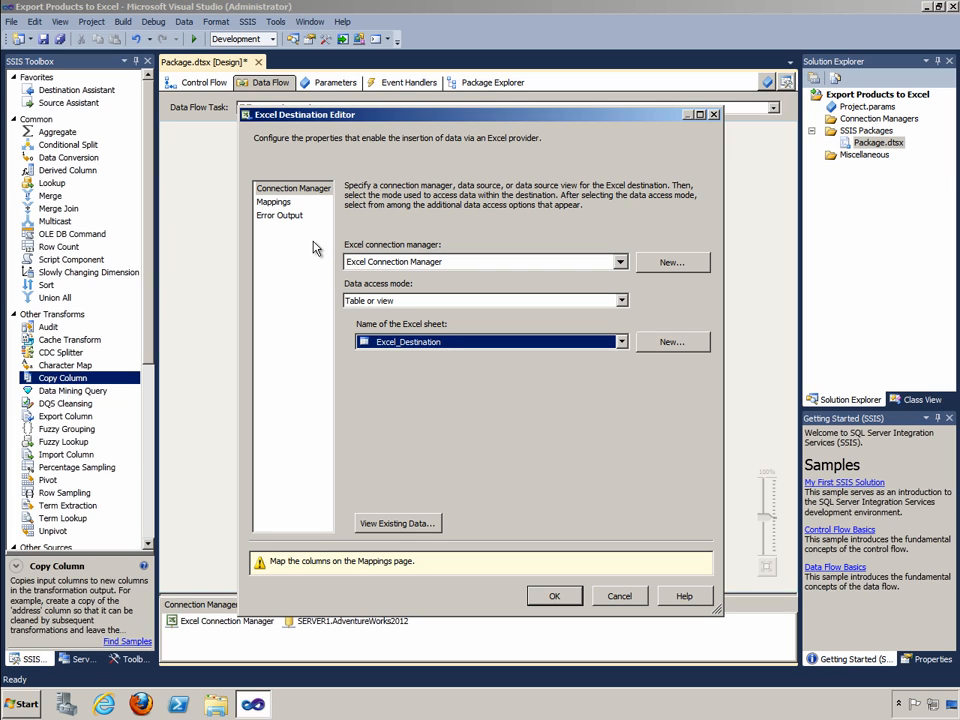
left_click(276, 202)
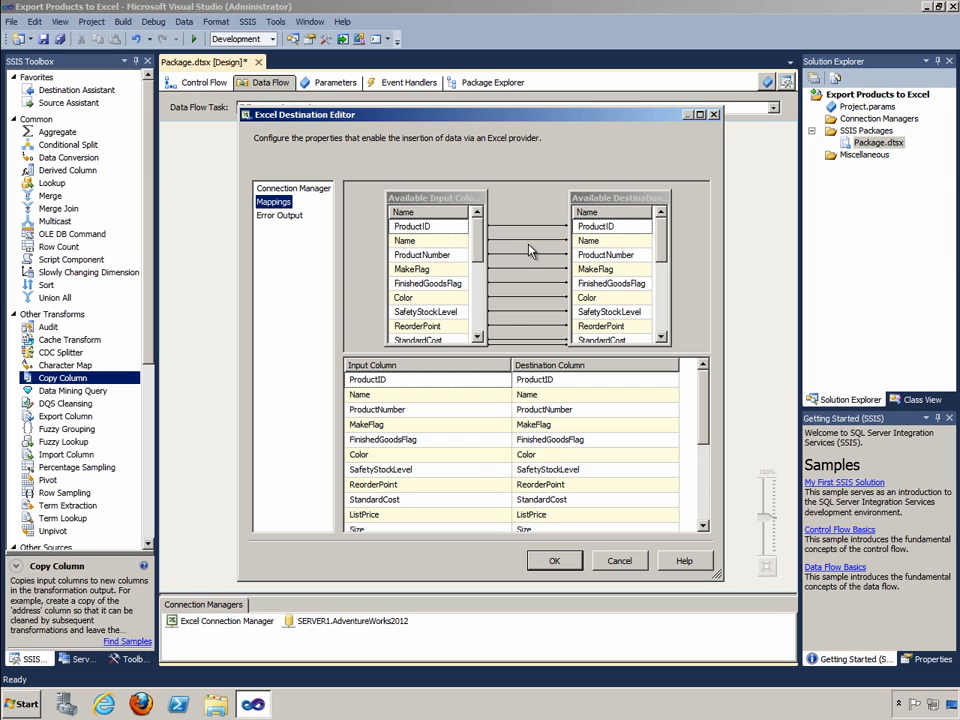
left_click(554, 561)
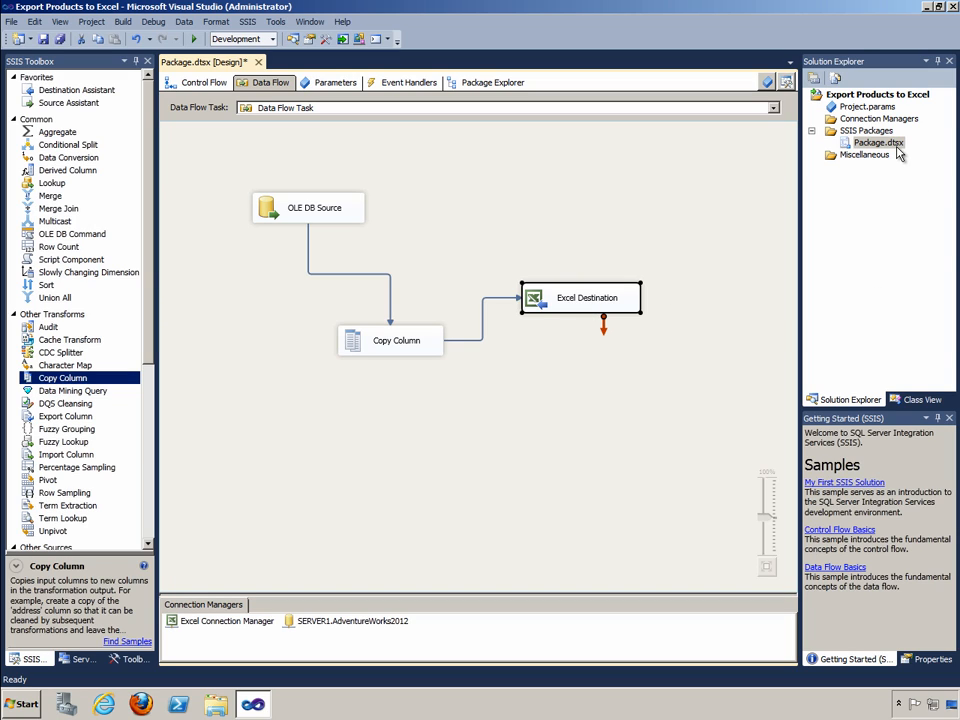
Set Run64BitRuntime to False in the debugging properties of the Export Products to Excel project
right_click(884, 96)
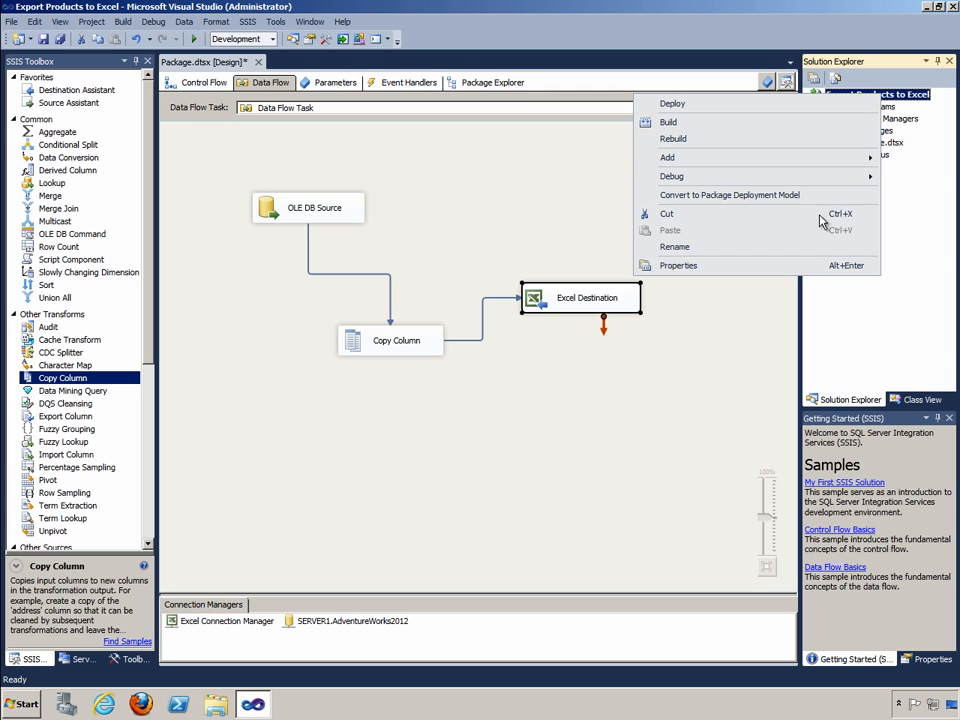
left_click(802, 266)
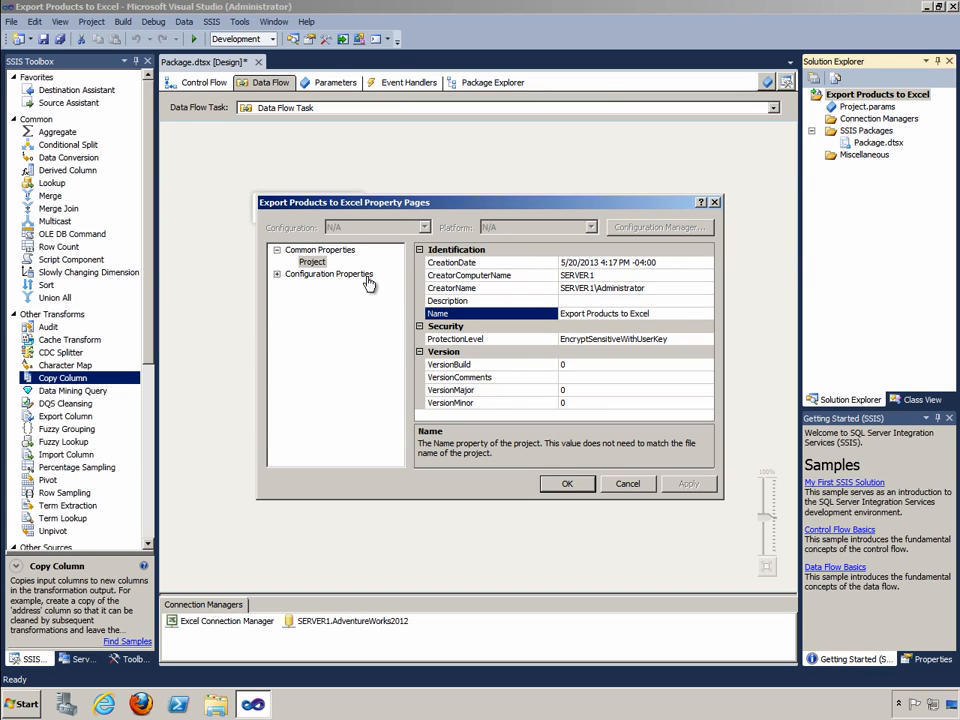
left_click(277, 275)
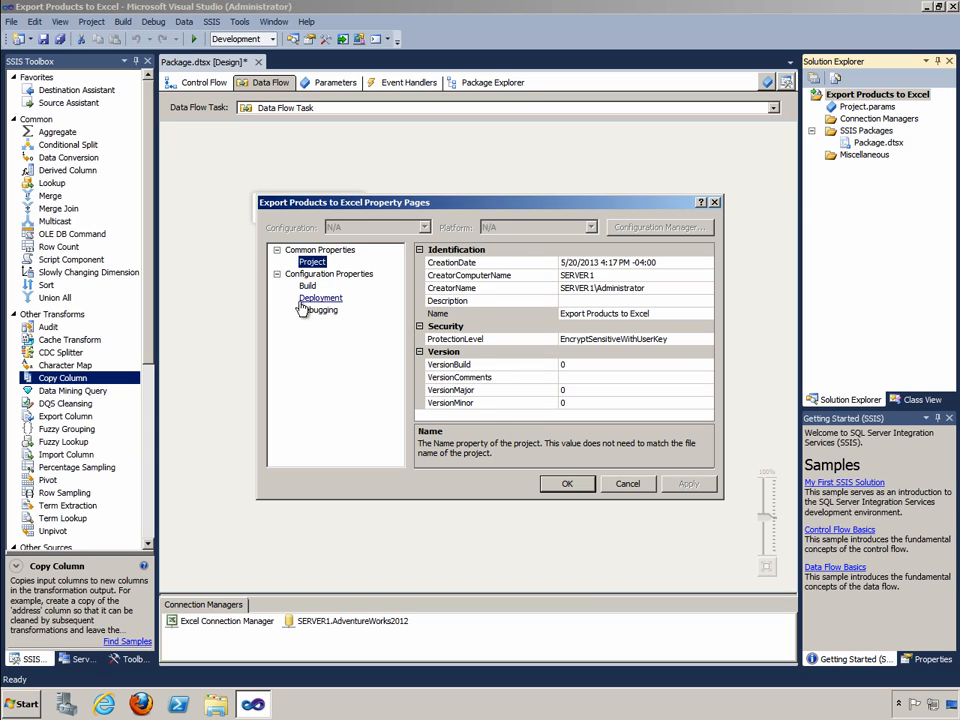
left_click(308, 310)
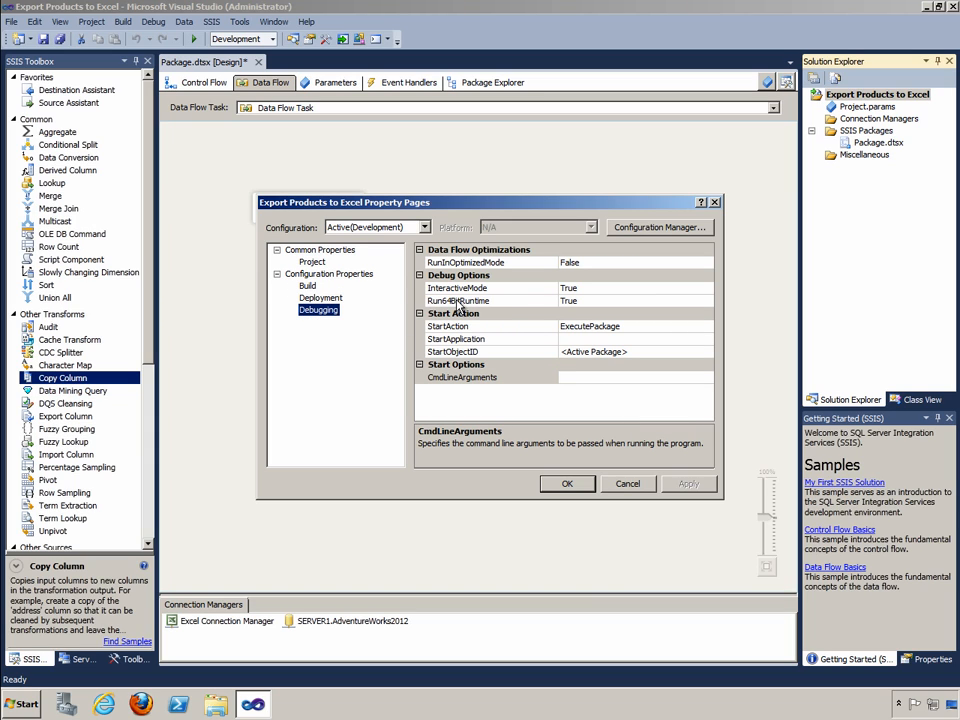
left_click(690, 300)
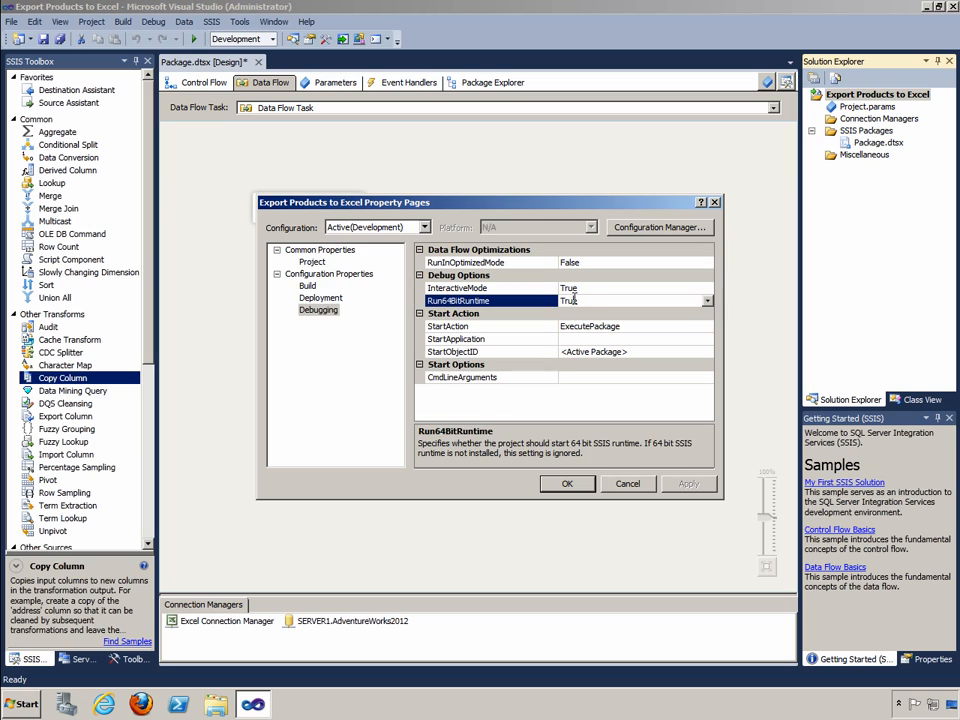
left_click(708, 301)
left_click(676, 323)
left_click(566, 483)
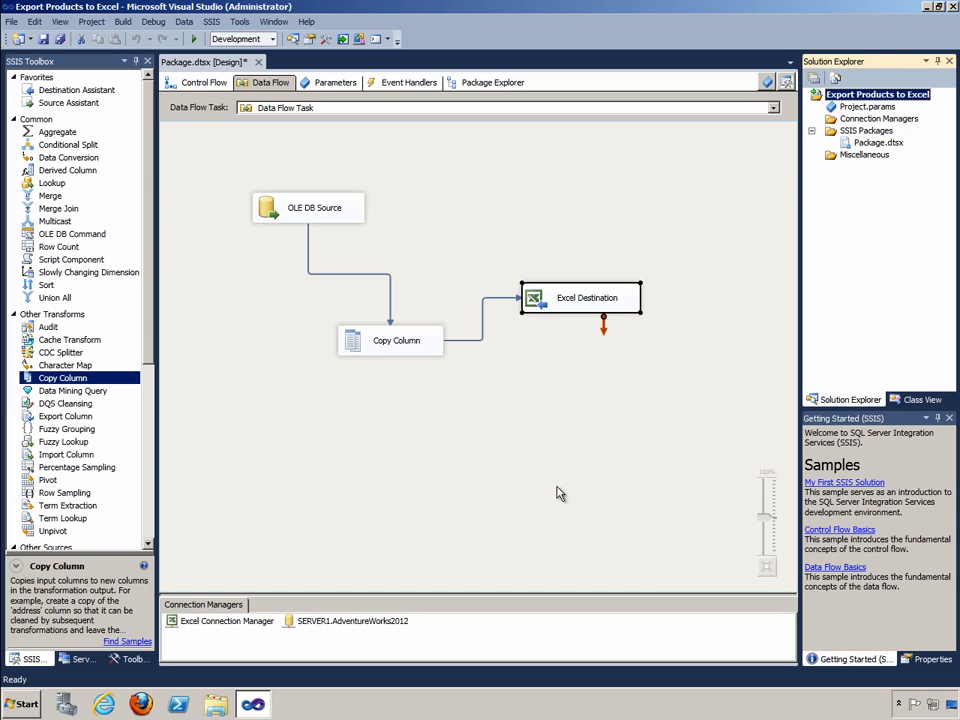